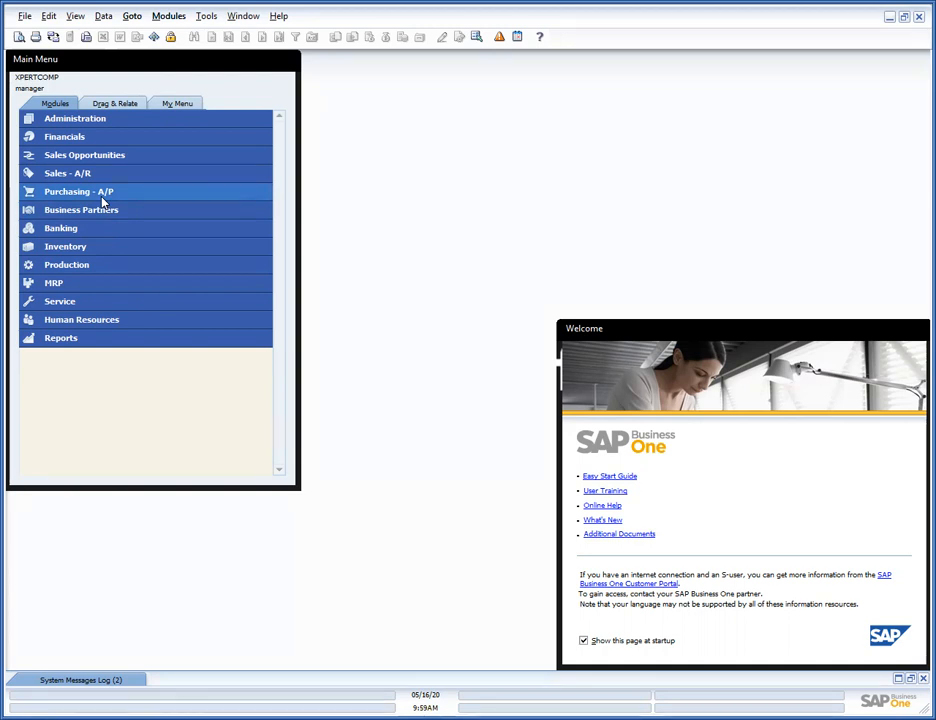
Step: Open a new purchase order and choose IPEC Computer as the vendor
{"action": "left_click", "coordinate": [103, 200]}
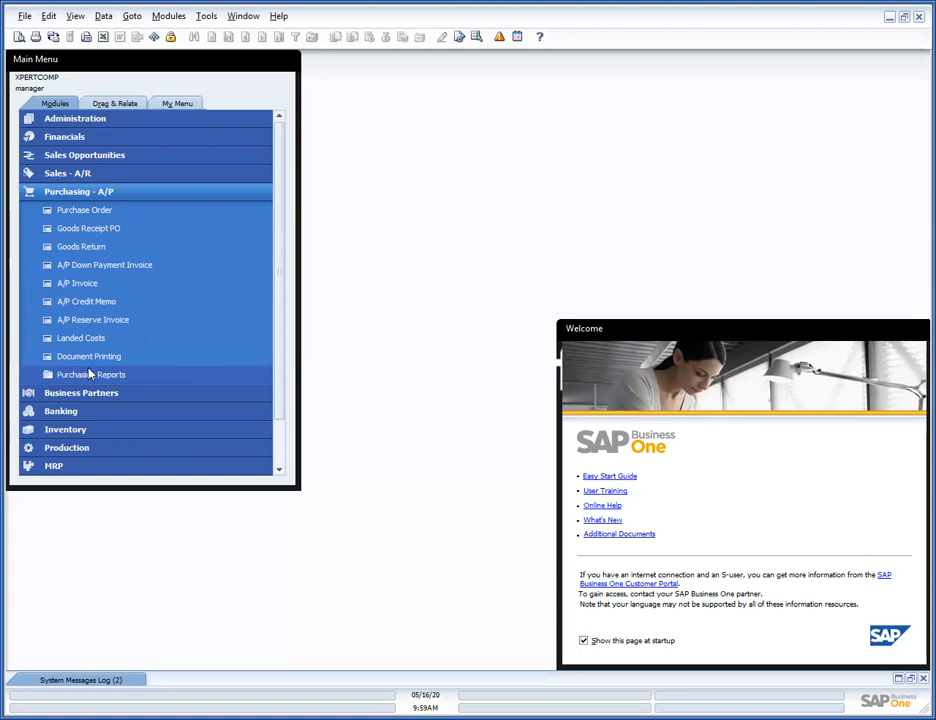
{"action": "left_click", "coordinate": [110, 214]}
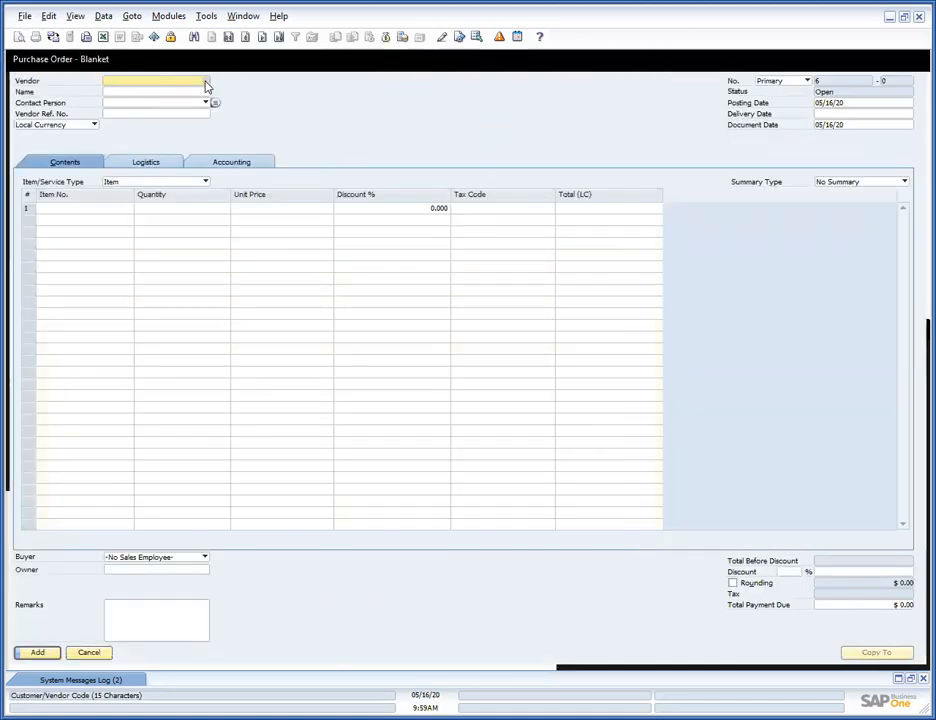
{"action": "left_click", "coordinate": [206, 82]}
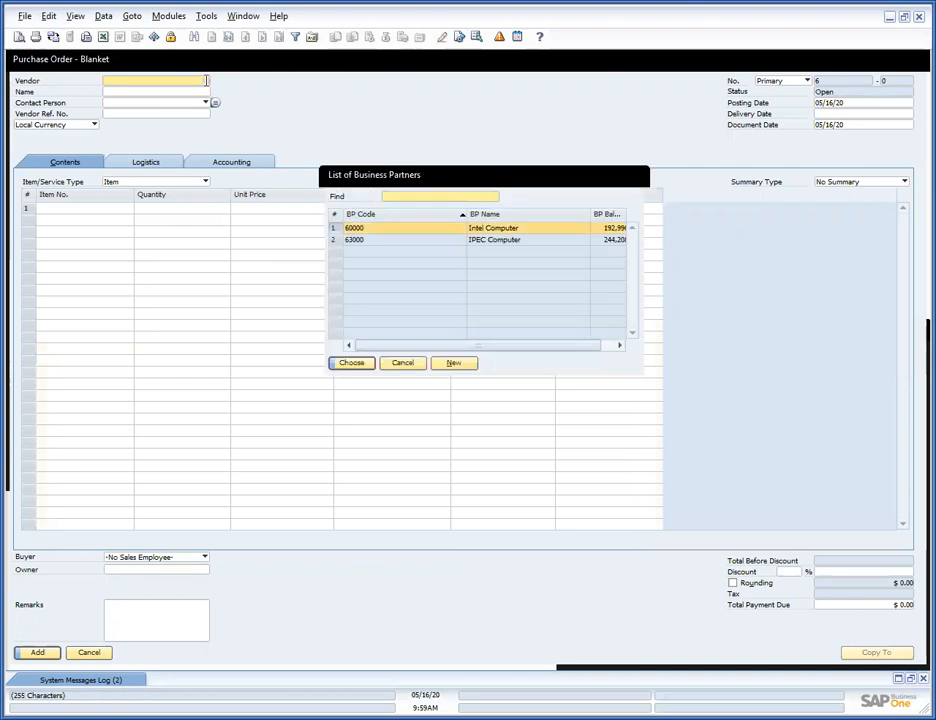
{"action": "double_click", "coordinate": [485, 245]}
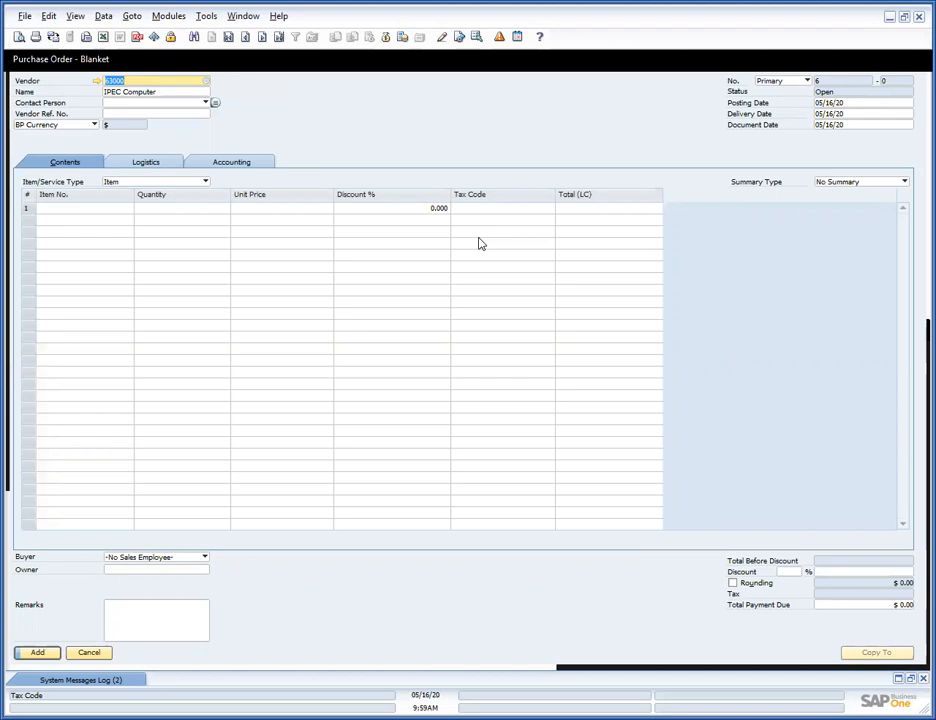
Step: Add item 6301410 (Segate HardDisk 80GB) to the purchase order's first line with a quantity of 10
{"action": "left_click", "coordinate": [115, 207]}
{"action": "left_click", "coordinate": [130, 208]}
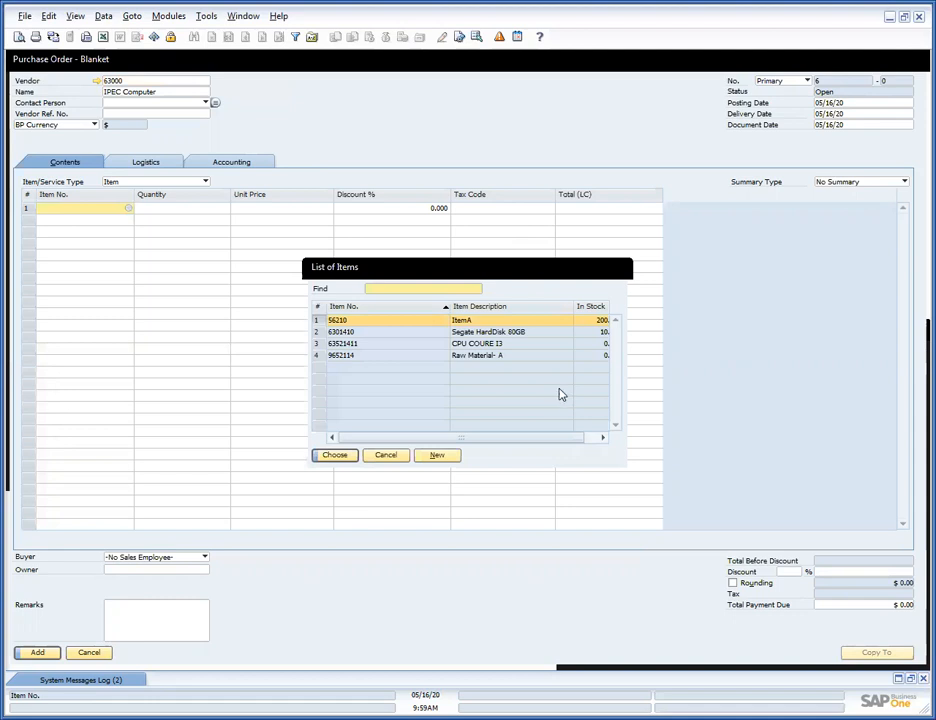
{"action": "double_click", "coordinate": [484, 333]}
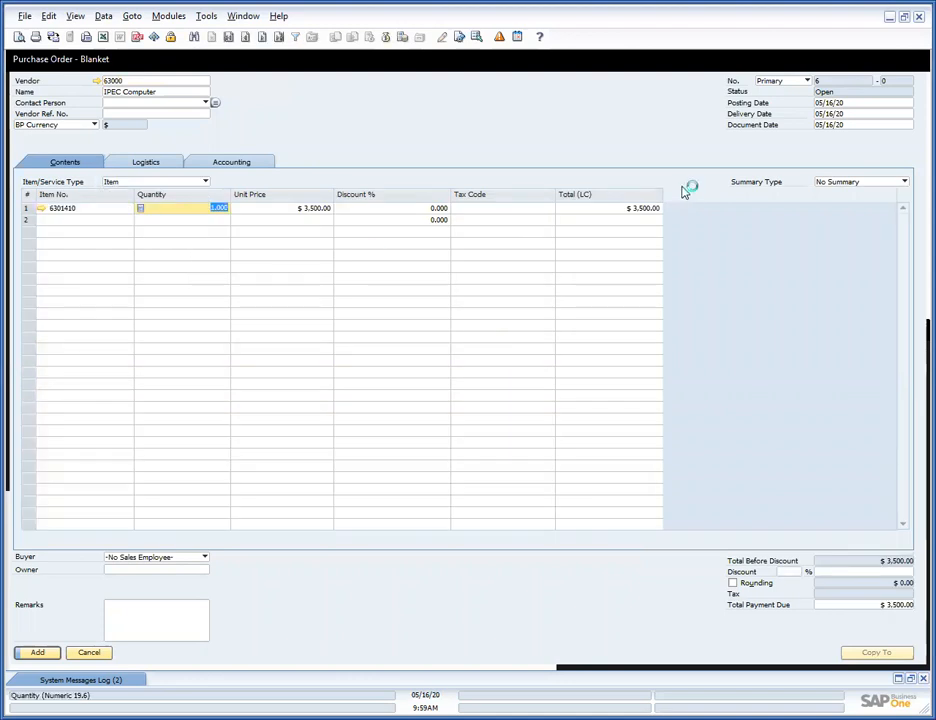
{"action": "type", "text": "10"}
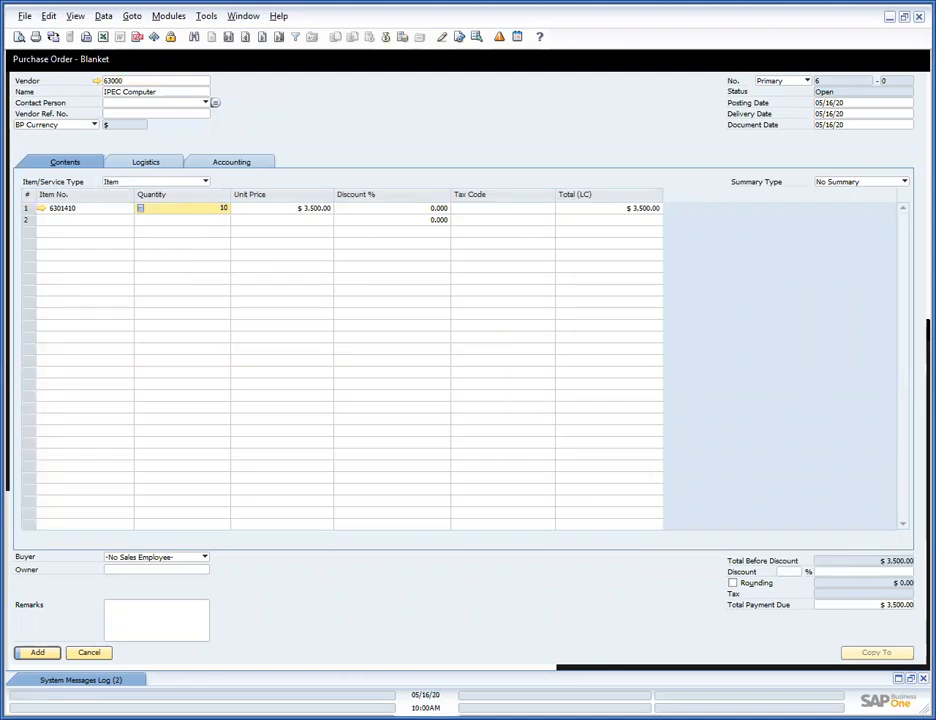
{"action": "key", "text": "Tab"}
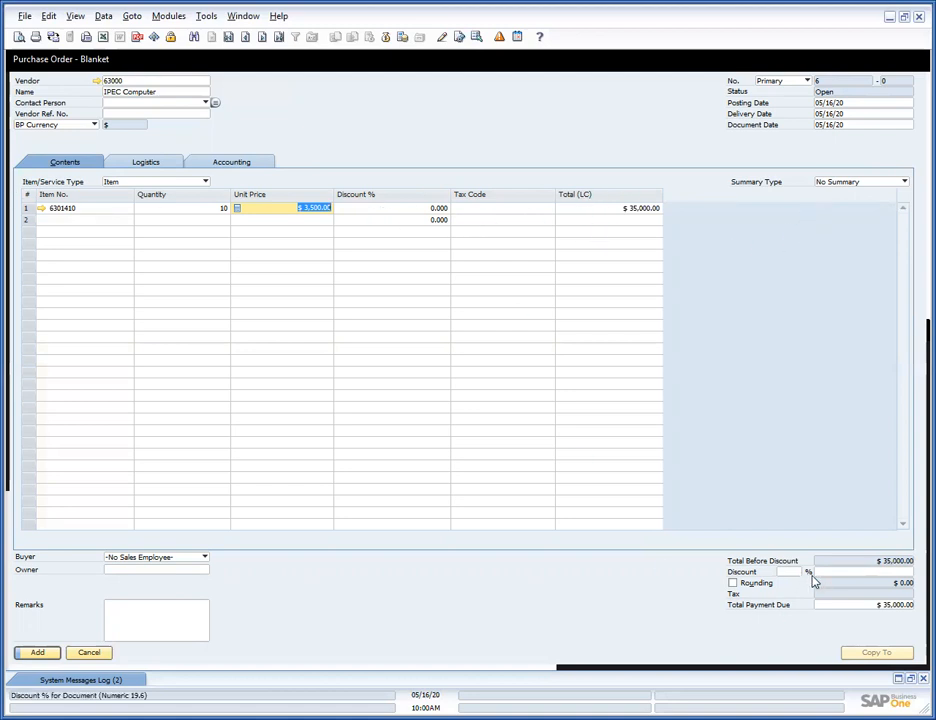
Step: Set the discount on the purchase order's item line to 5% without choosing a tax code
{"action": "left_click", "coordinate": [918, 571]}
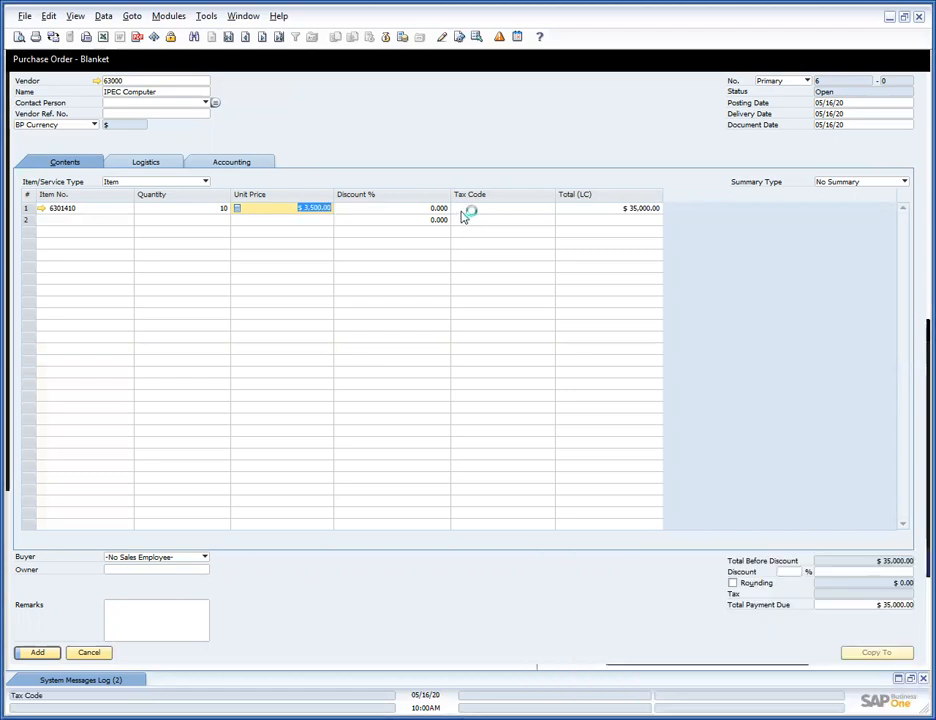
{"action": "key", "text": "Tab"}
{"action": "type", "text": "5"}
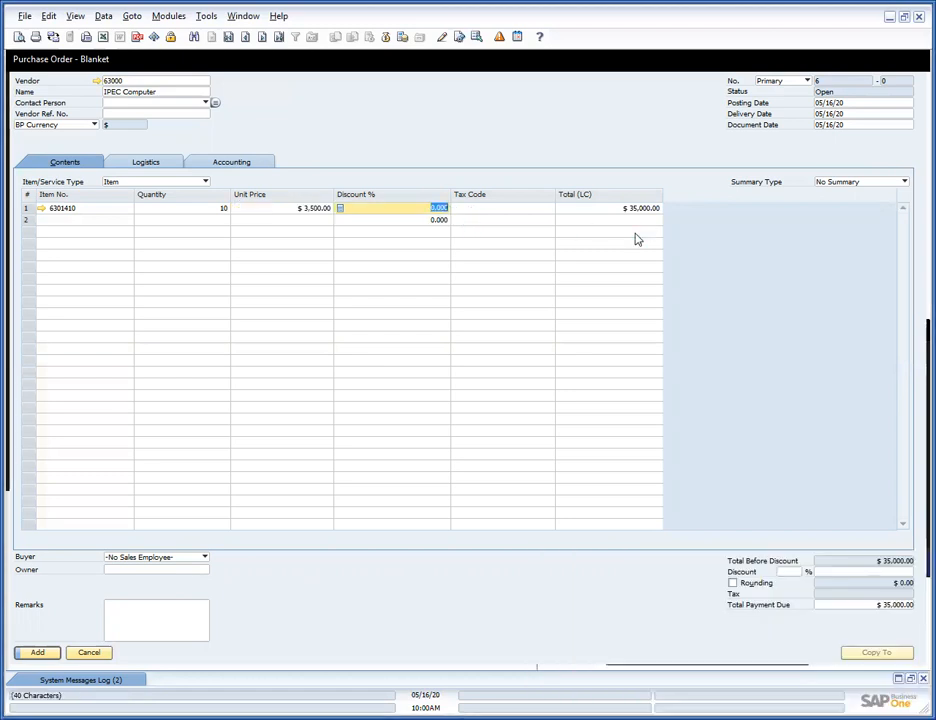
{"action": "key", "text": "Tab"}
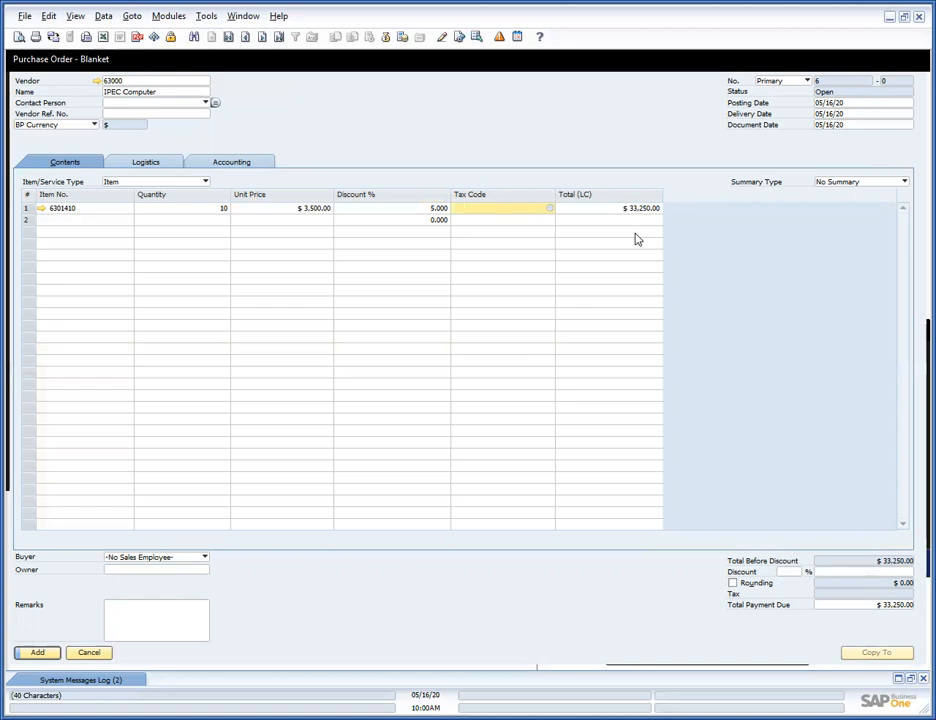
{"action": "key", "text": "Tab"}
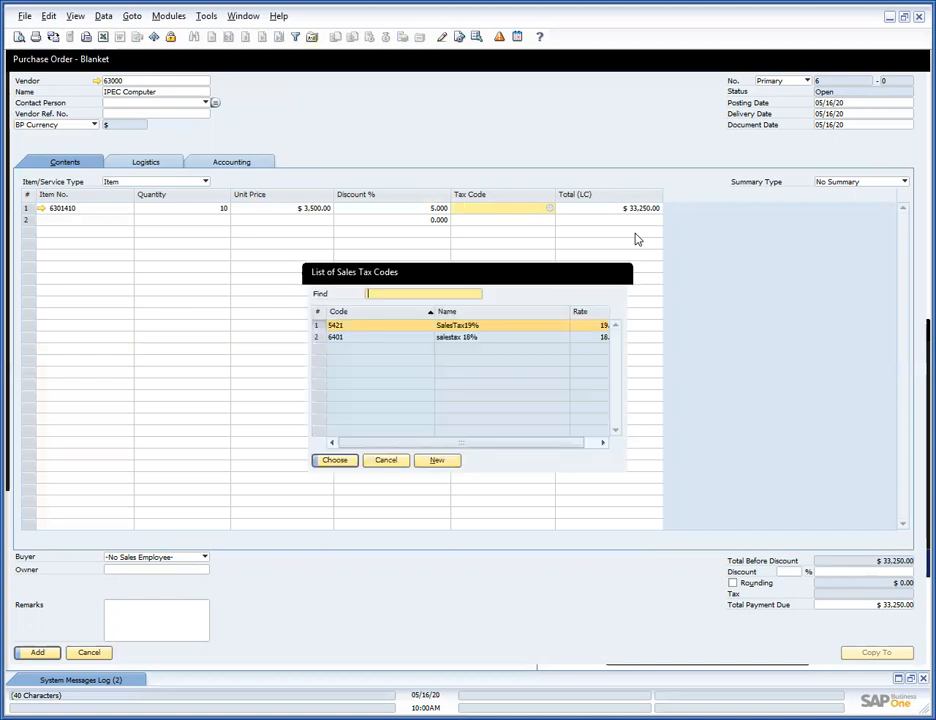
{"action": "left_click", "coordinate": [378, 460]}
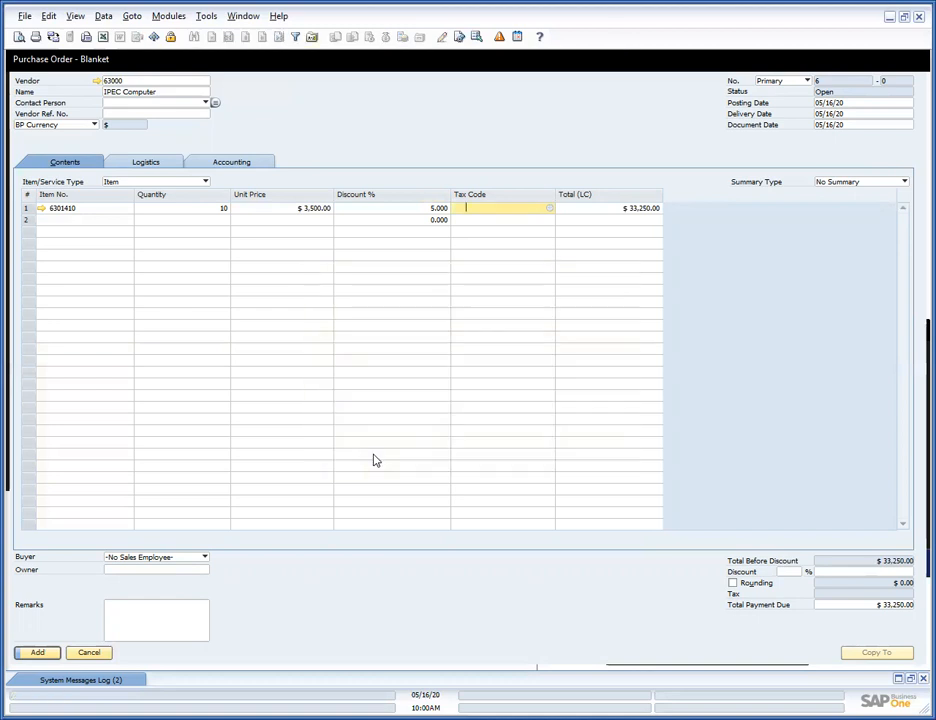
Step: Set the item line's discount to 10%, add the purchase order and close the blank form
{"action": "left_click", "coordinate": [612, 214]}
{"action": "left_click", "coordinate": [430, 208]}
{"action": "type", "text": "10"}
{"action": "key", "text": "Tab"}
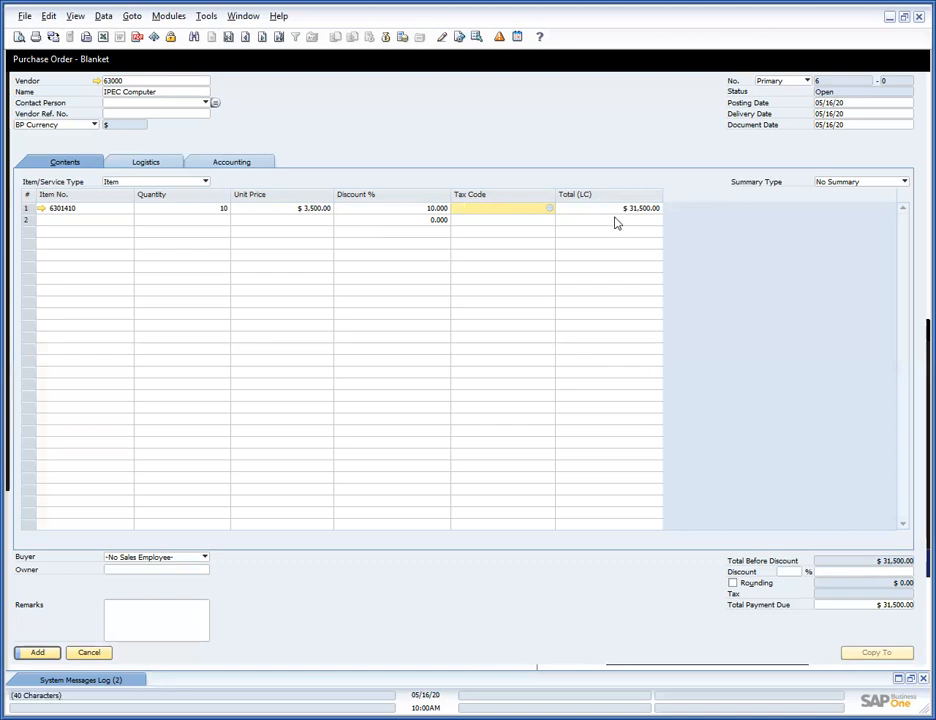
{"action": "left_click", "coordinate": [36, 652]}
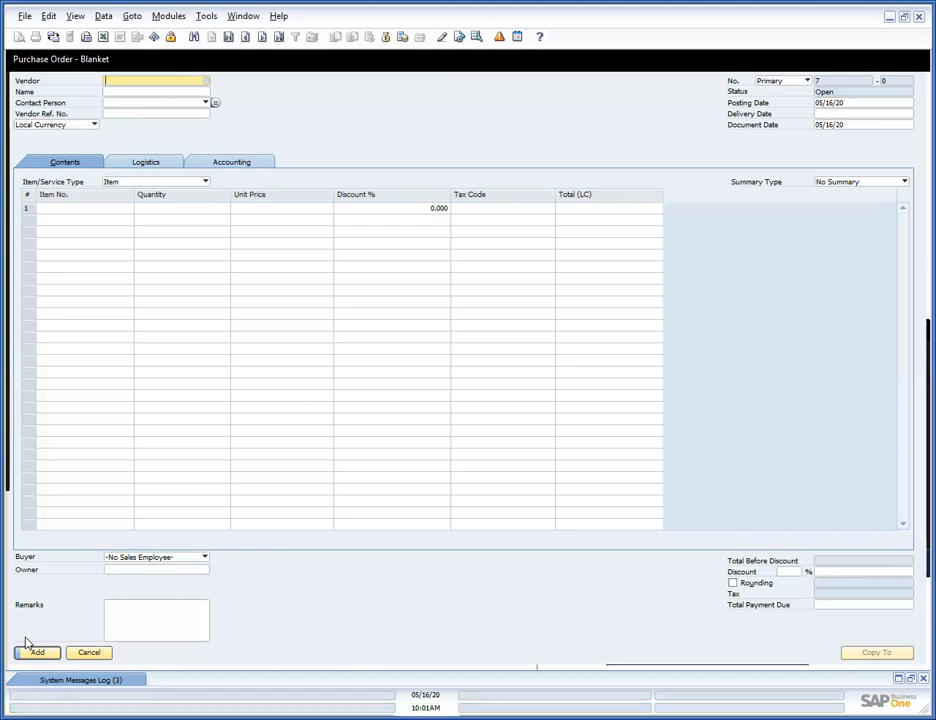
{"action": "left_click", "coordinate": [78, 654]}
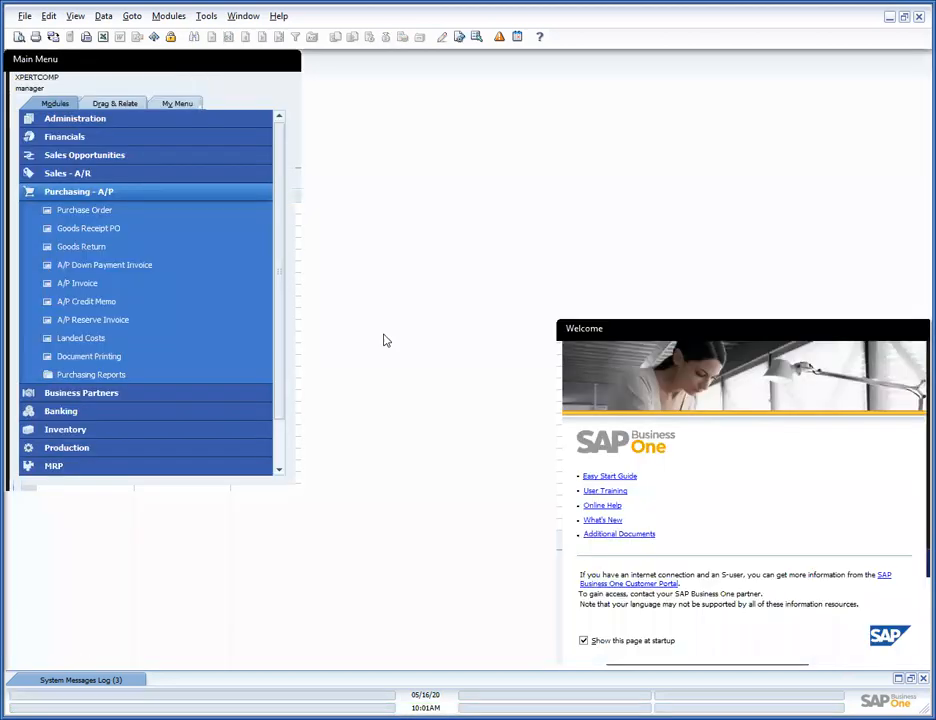
Step: Open a new Goods Receipt PO and choose IPEC Computer as the vendor
{"action": "left_click", "coordinate": [88, 228]}
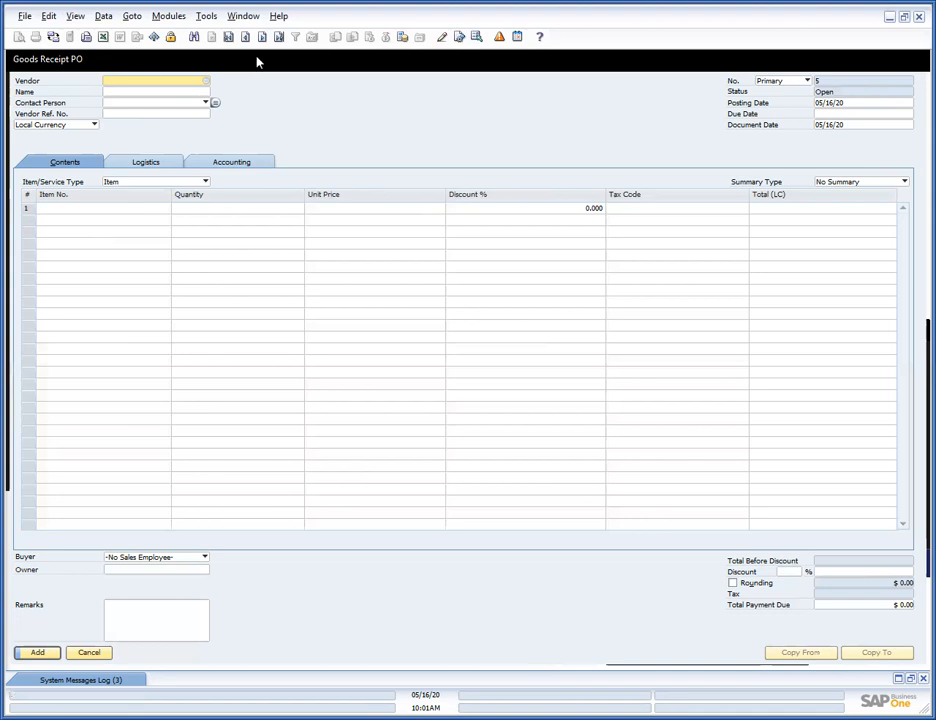
{"action": "left_click", "coordinate": [207, 83]}
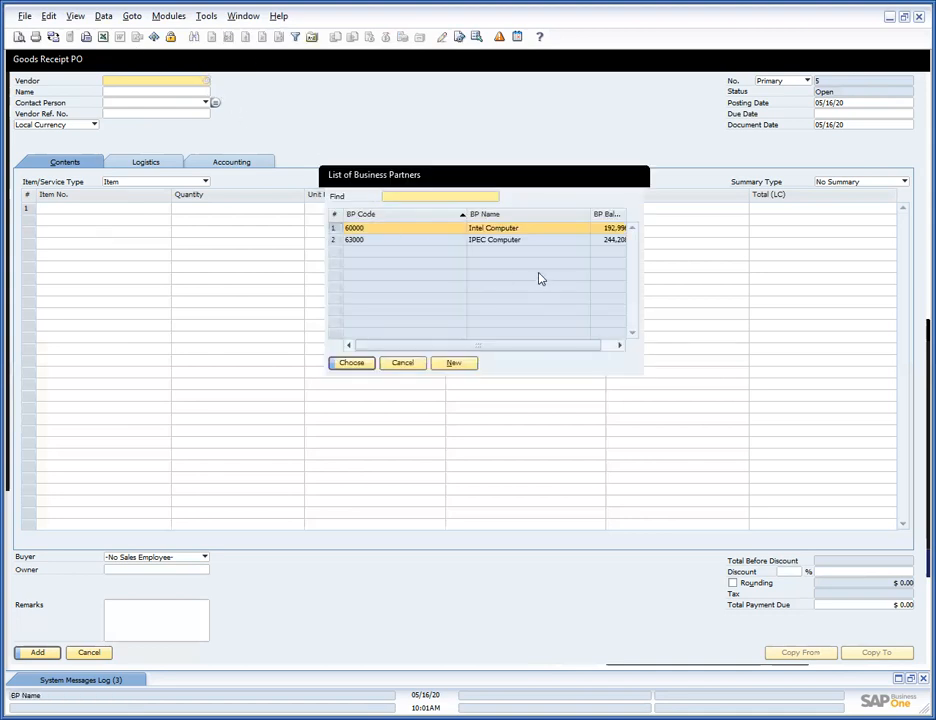
{"action": "left_click", "coordinate": [520, 242]}
{"action": "double_click", "coordinate": [520, 245]}
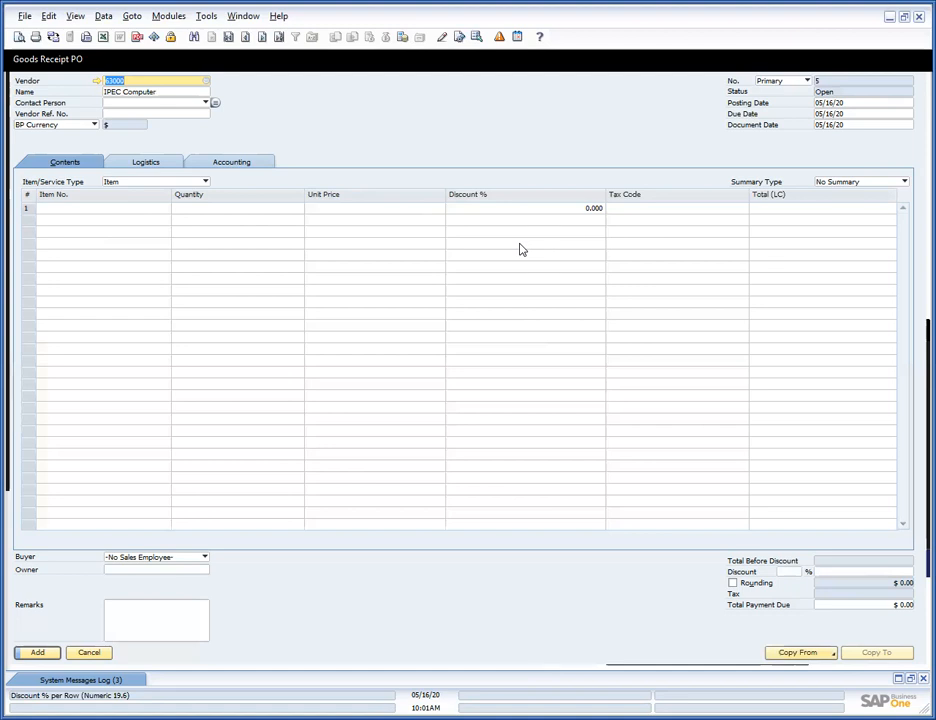
Step: Copy purchase order 6 into the goods receipt, using the base document's exchange rates and drawing all data
{"action": "left_click", "coordinate": [833, 655]}
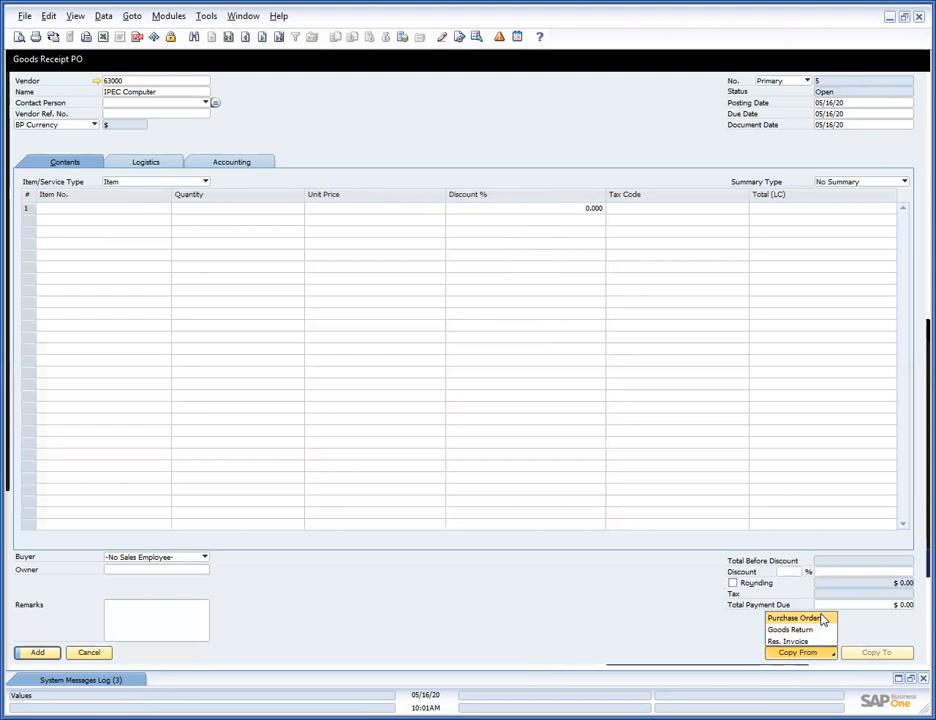
{"action": "left_click", "coordinate": [821, 618]}
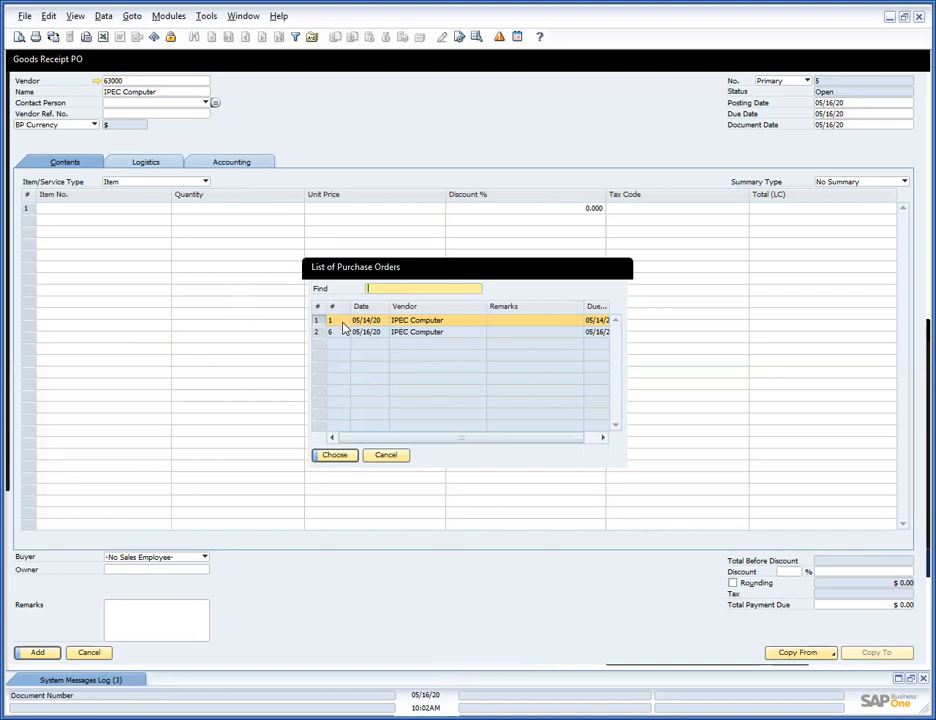
{"action": "left_click", "coordinate": [338, 334]}
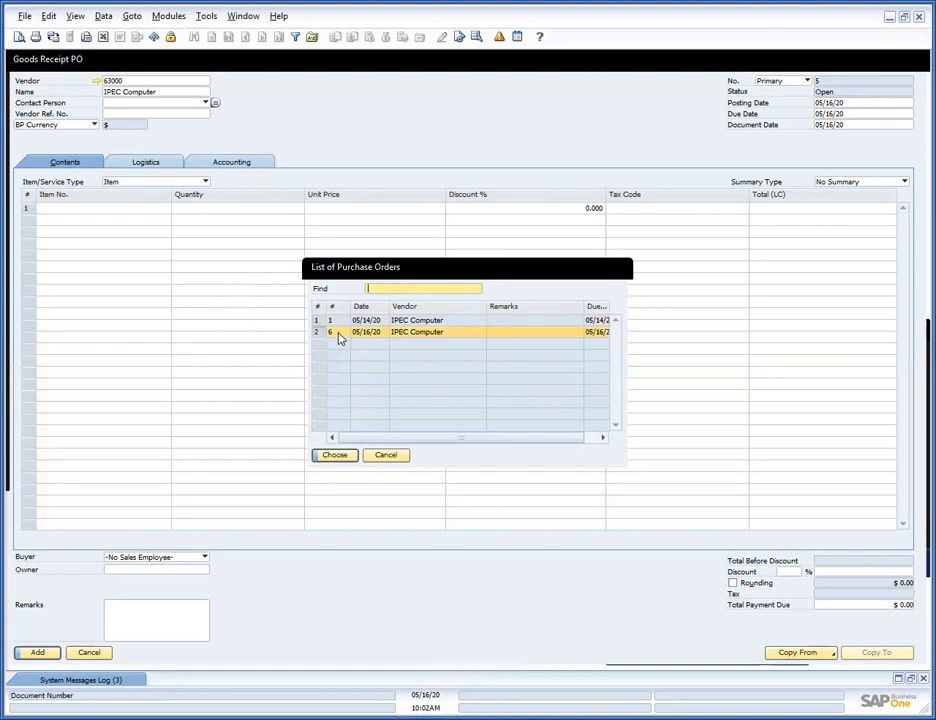
{"action": "left_click", "coordinate": [324, 457]}
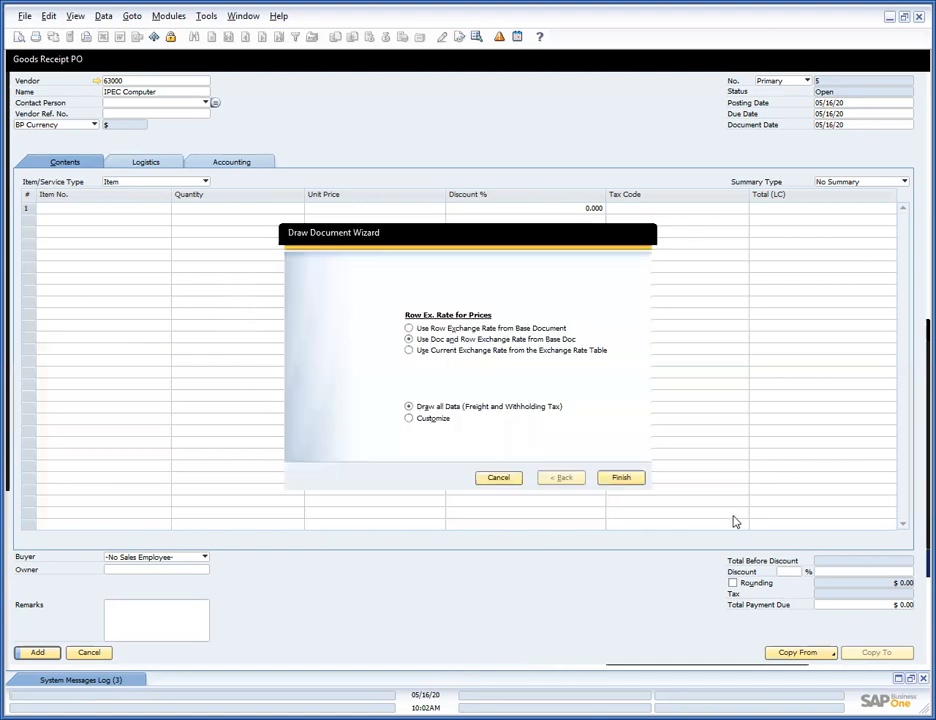
{"action": "left_click", "coordinate": [633, 484]}
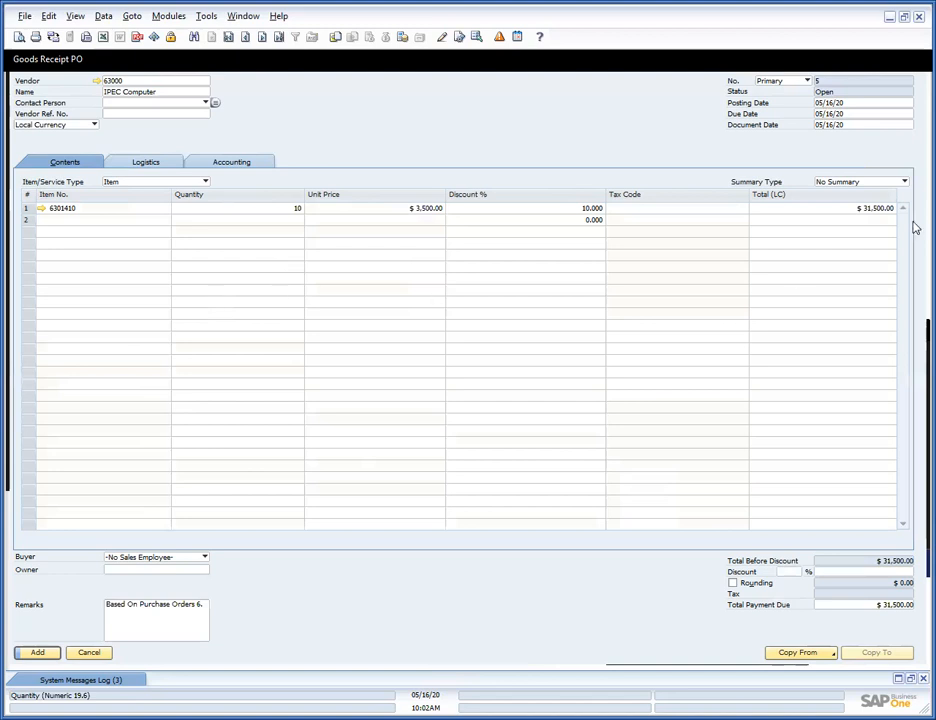
Step: Set the received quantity of item 6301410 to 8, leave the tax code empty, and add the goods receipt
{"action": "double_click", "coordinate": [298, 210]}
{"action": "type", "text": "8"}
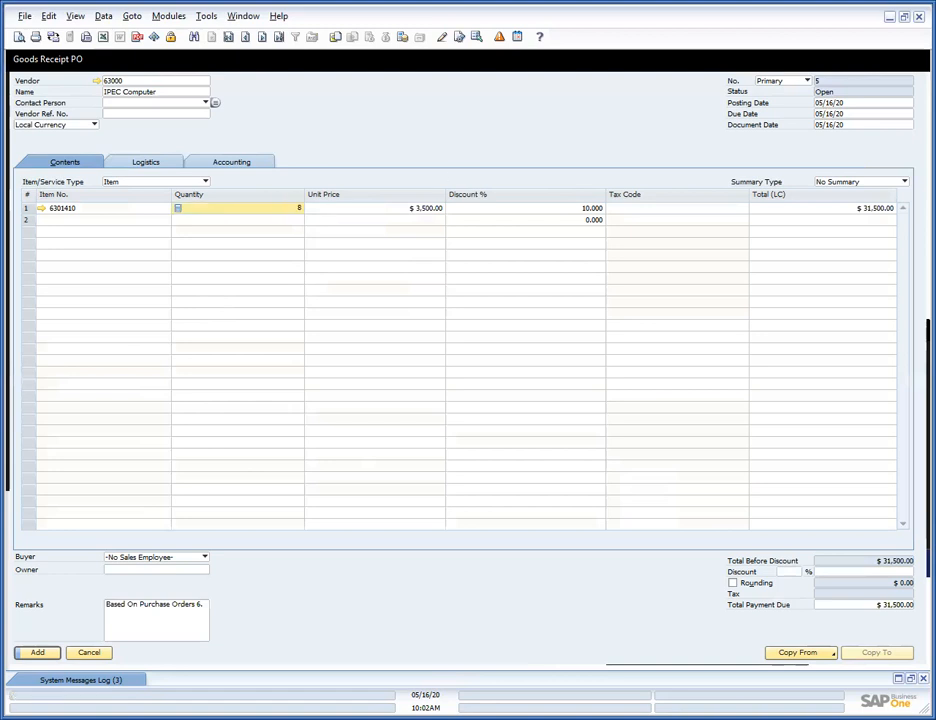
{"action": "key", "text": "Tab"}
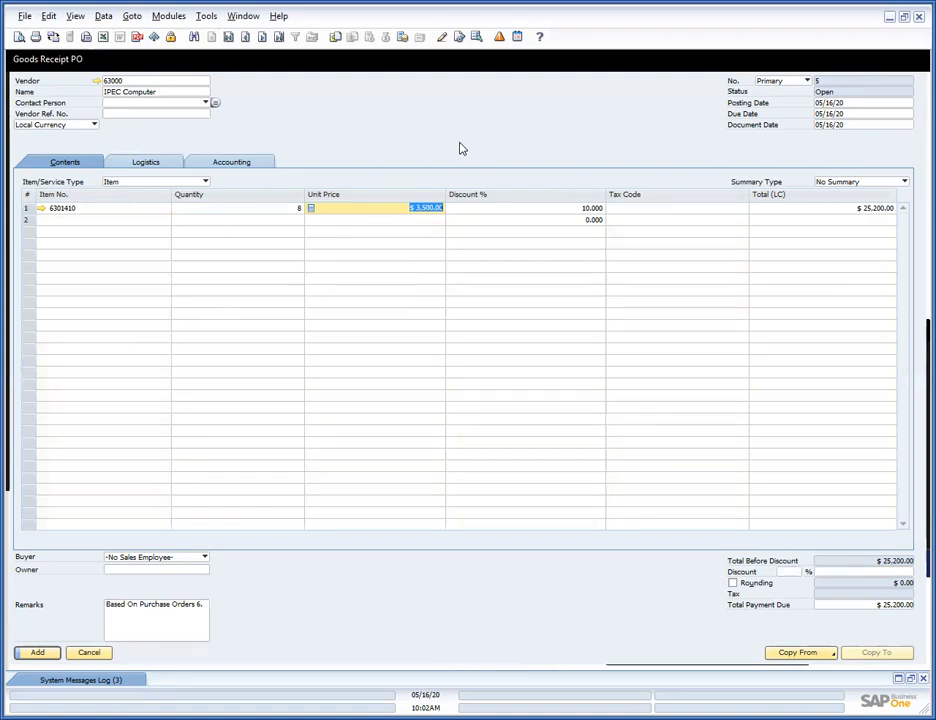
{"action": "key", "text": "Tab"}
{"action": "key", "text": "Tab"}
{"action": "key", "text": "Tab"}
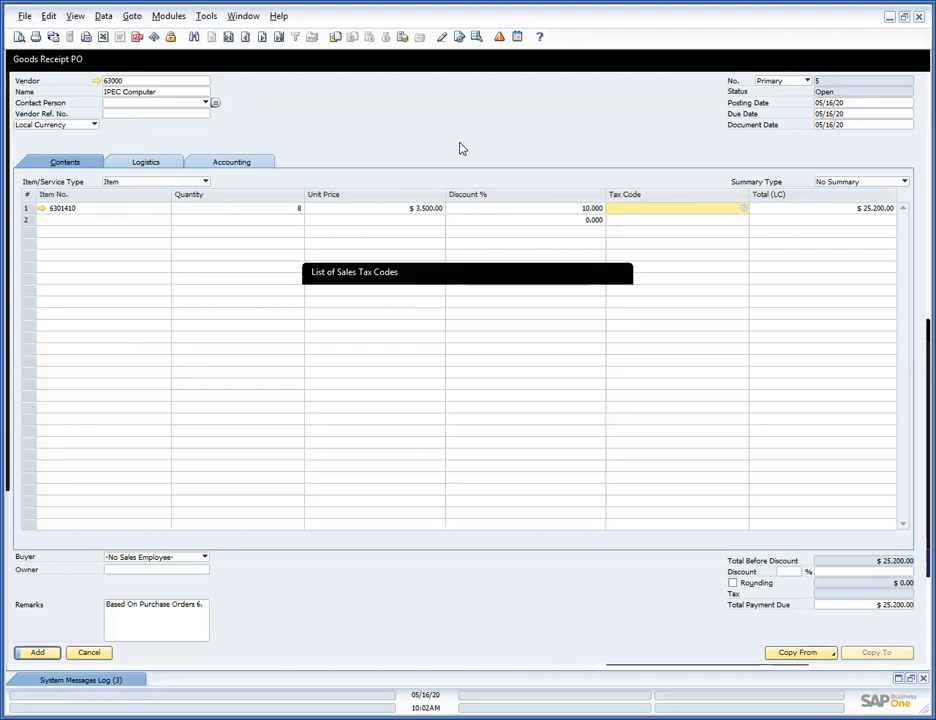
{"action": "left_click", "coordinate": [392, 462]}
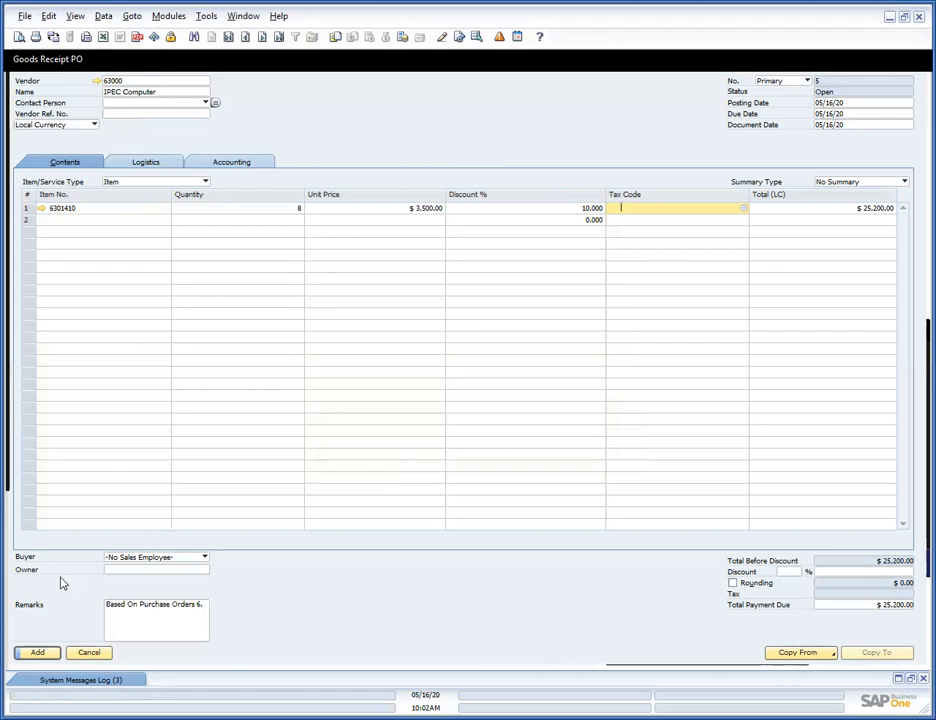
{"action": "left_click", "coordinate": [36, 652]}
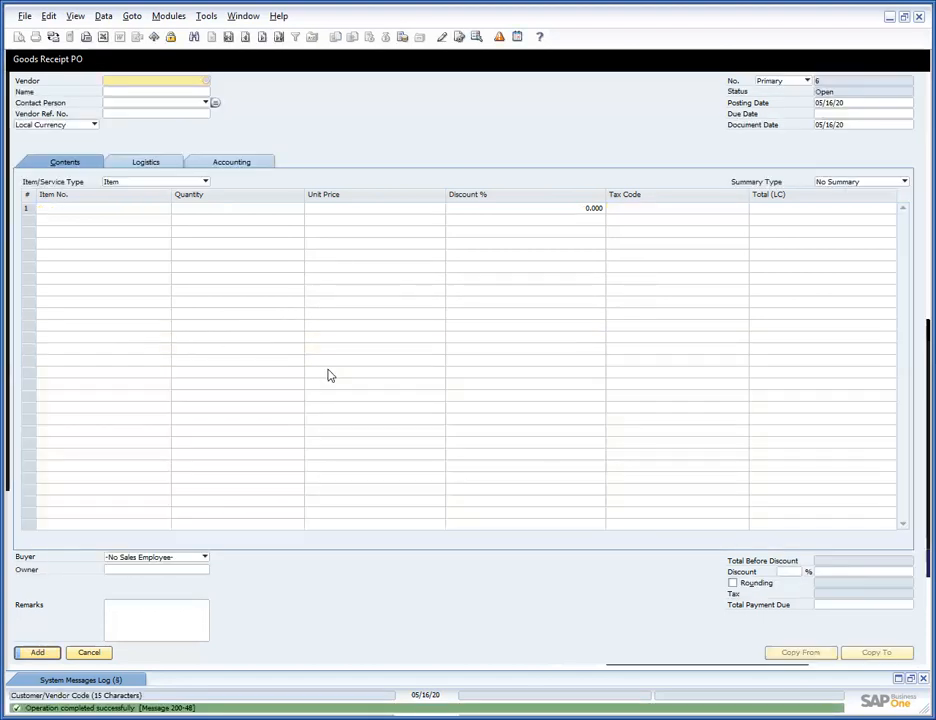
{"action": "left_click", "coordinate": [89, 653]}
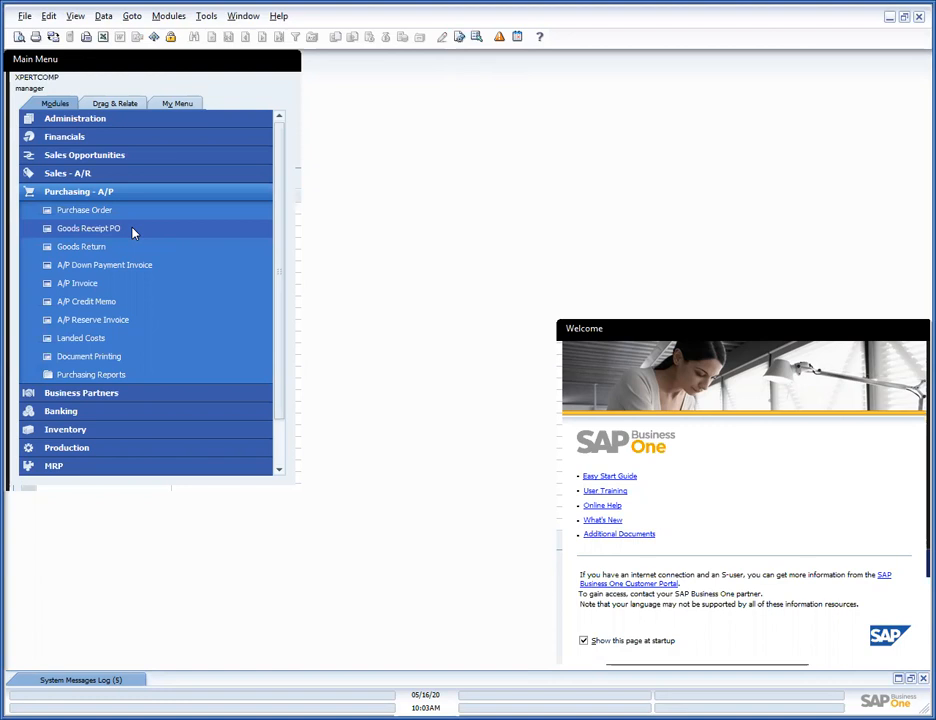
Step: Open a new A/P Invoice and choose IPEC Computer as the vendor
{"action": "left_click", "coordinate": [92, 283]}
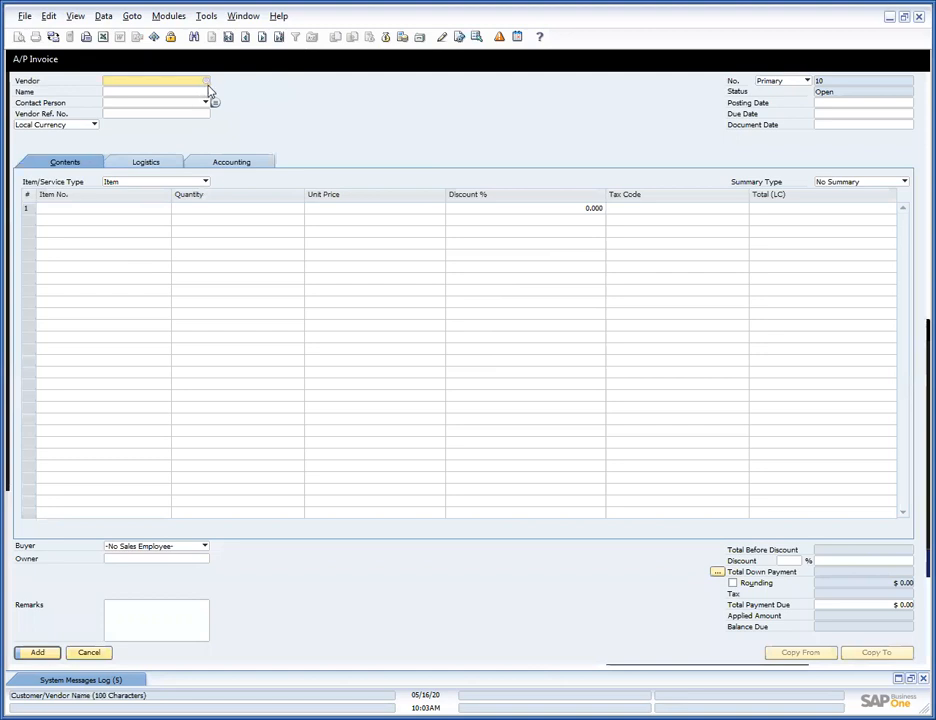
{"action": "left_click", "coordinate": [207, 82]}
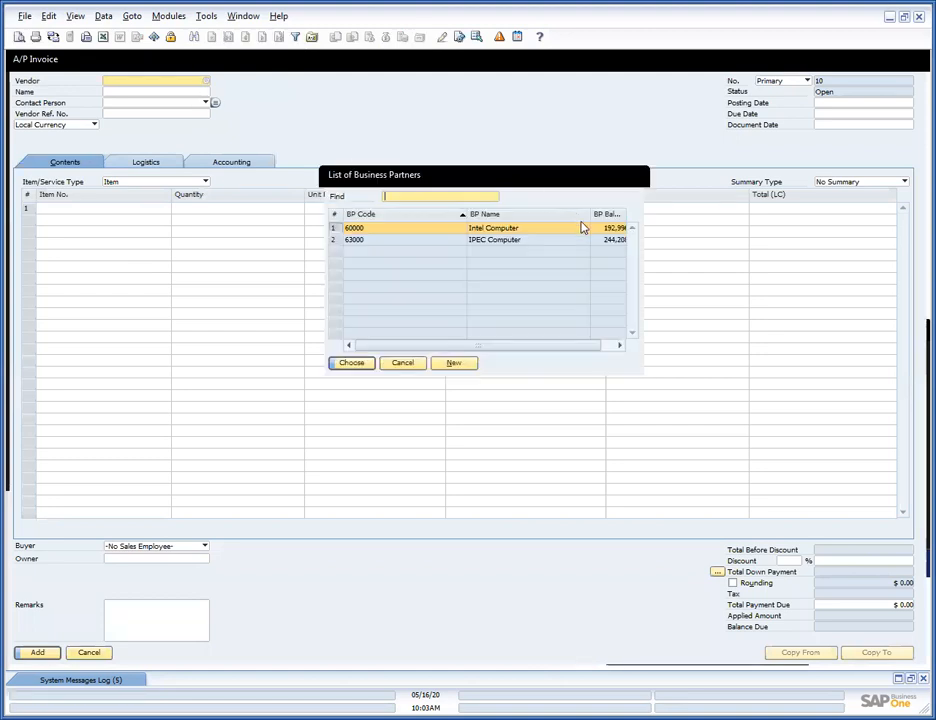
{"action": "double_click", "coordinate": [478, 240]}
Step: Set the A/P invoice's posting date to 05/16/20
{"action": "left_click", "coordinate": [886, 103]}
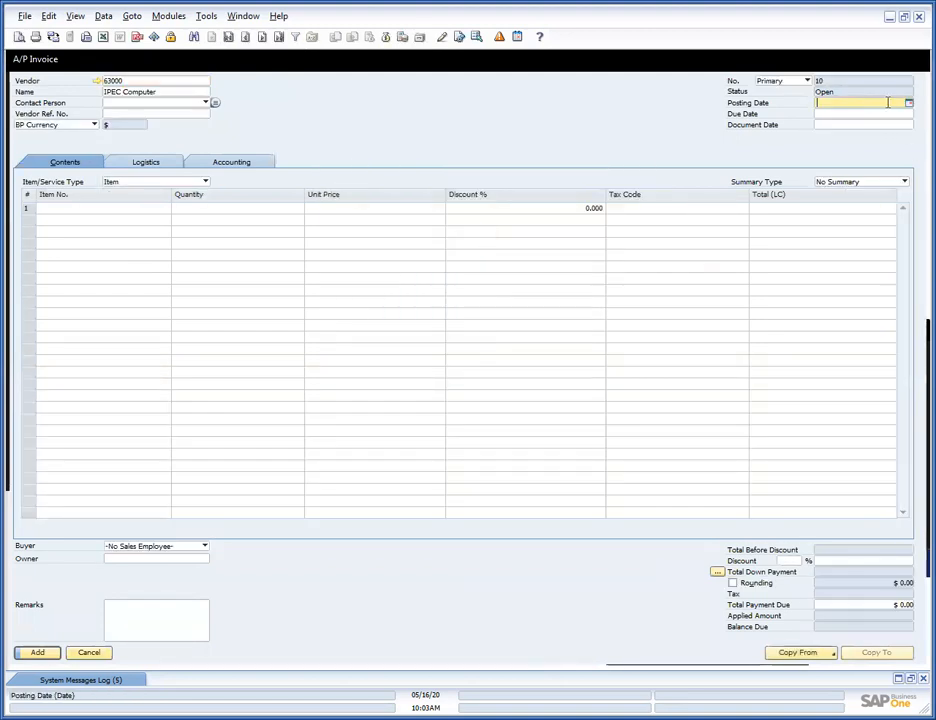
{"action": "left_click", "coordinate": [908, 103]}
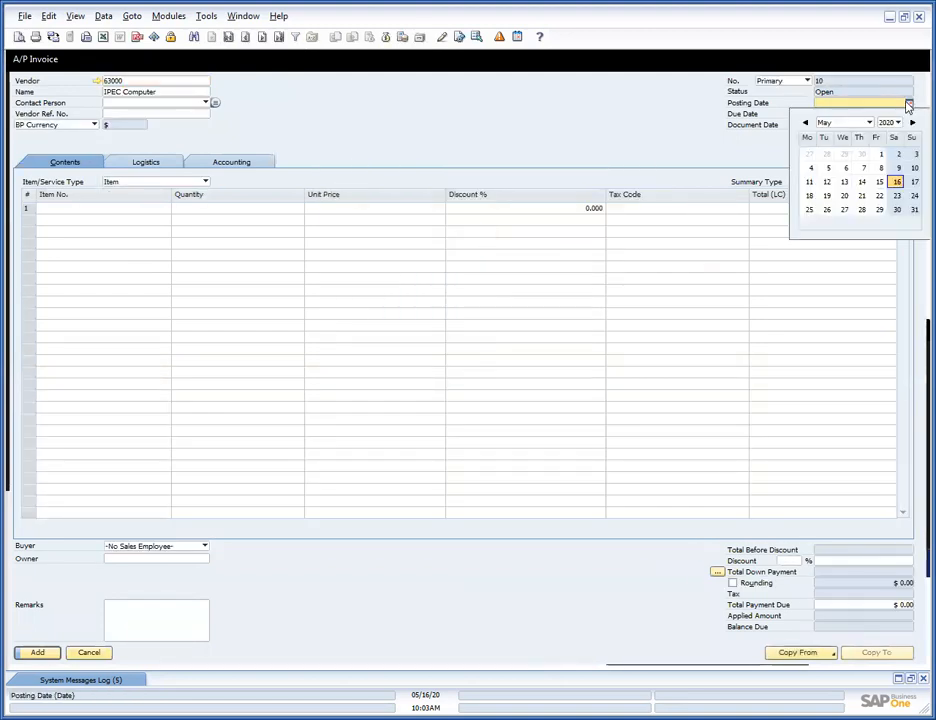
{"action": "left_click", "coordinate": [896, 181]}
{"action": "left_click", "coordinate": [862, 124]}
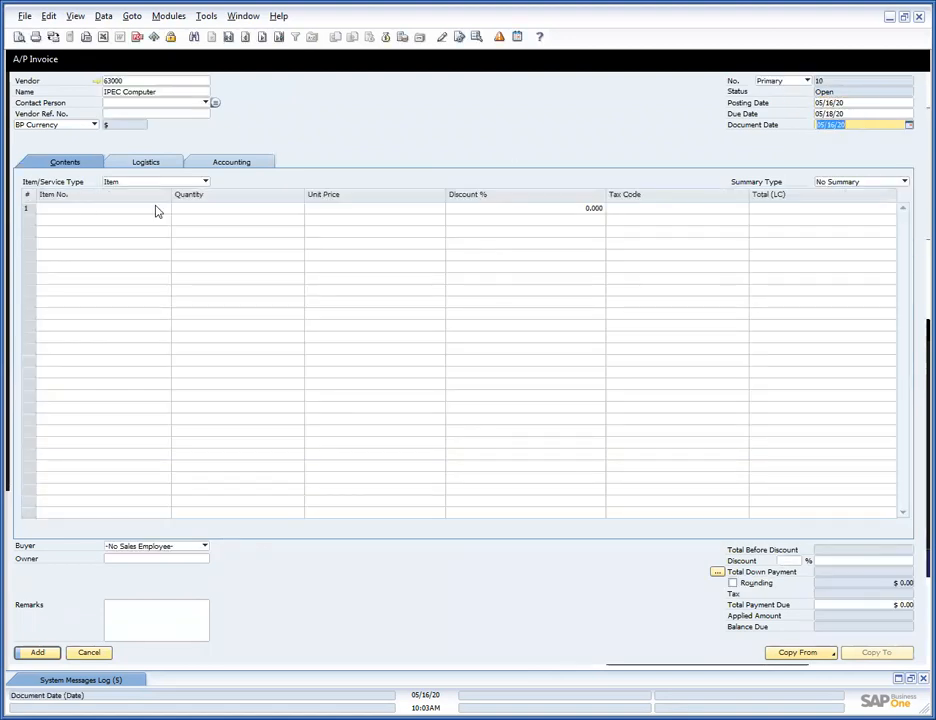
{"action": "left_click", "coordinate": [166, 208]}
{"action": "left_click", "coordinate": [166, 208]}
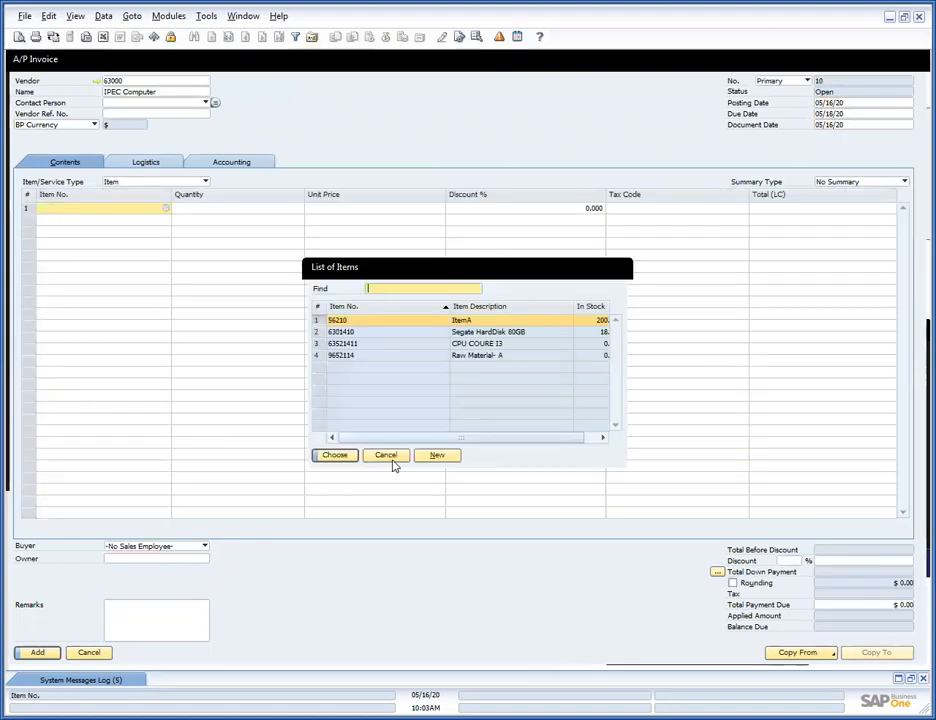
{"action": "left_click", "coordinate": [388, 457]}
{"action": "left_click", "coordinate": [832, 655]}
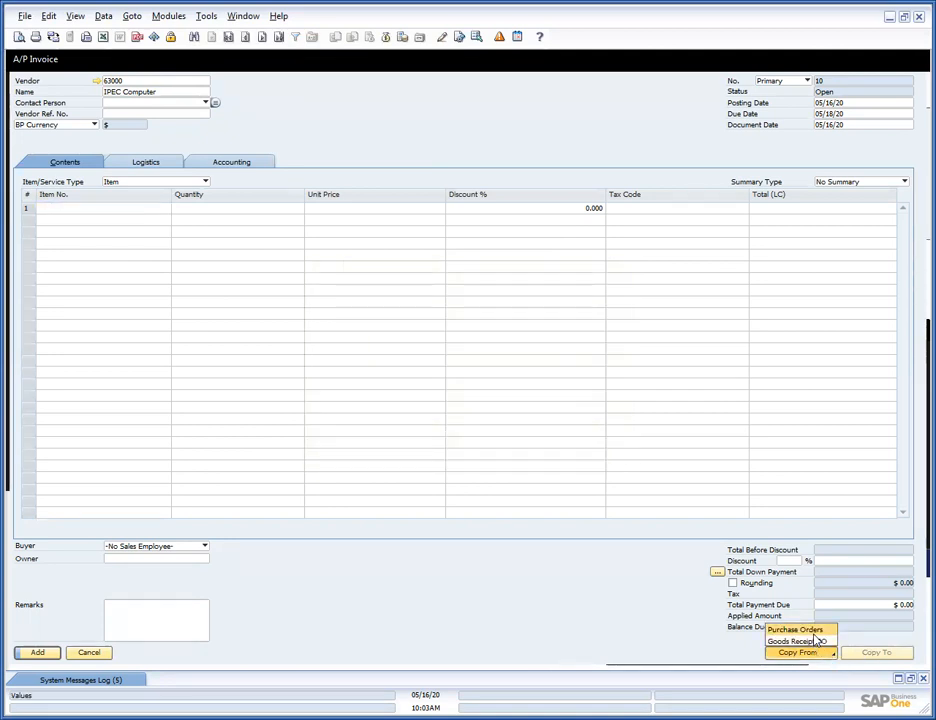
{"action": "left_click", "coordinate": [800, 630]}
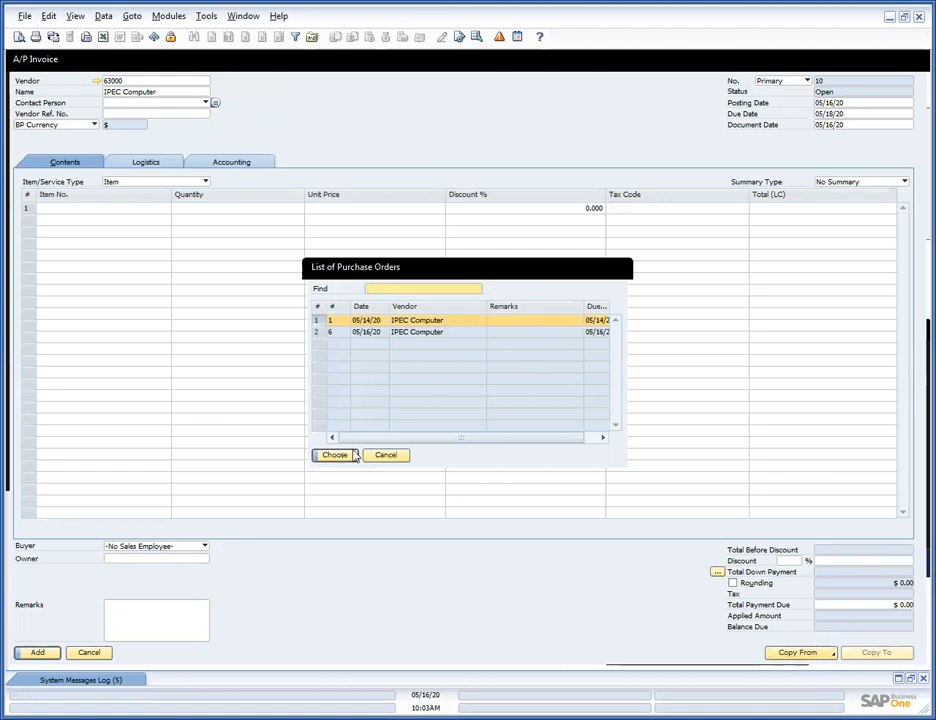
{"action": "left_click", "coordinate": [392, 458]}
Step: Copy goods receipt PO 5 into the A/P invoice, using the base document's document and row exchange rates and drawing all data
{"action": "left_click", "coordinate": [832, 652]}
{"action": "left_click", "coordinate": [799, 641]}
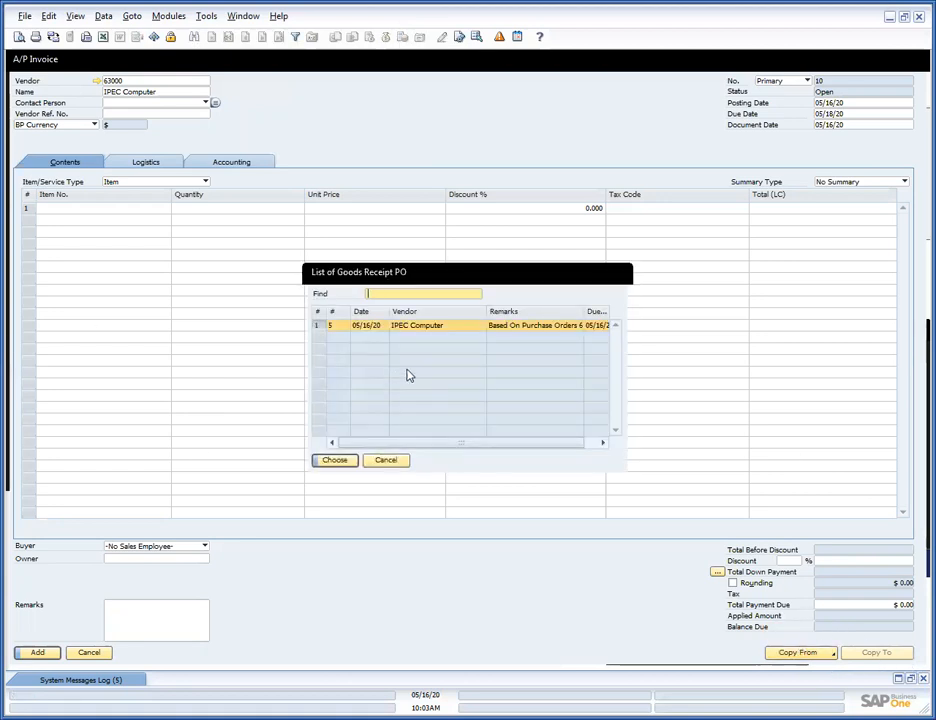
{"action": "double_click", "coordinate": [412, 327]}
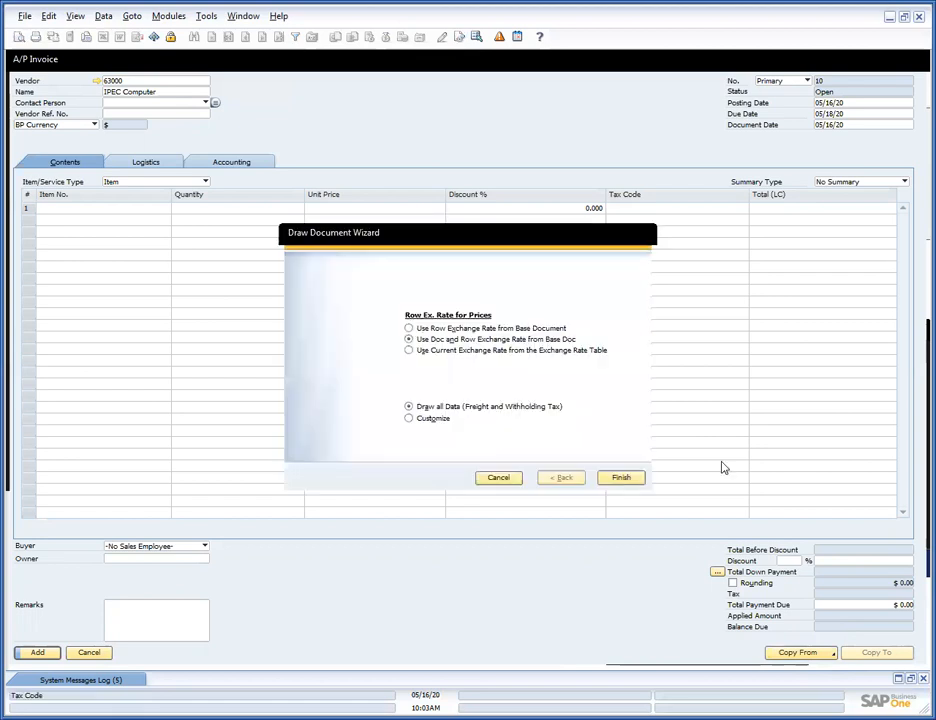
{"action": "left_click", "coordinate": [618, 478]}
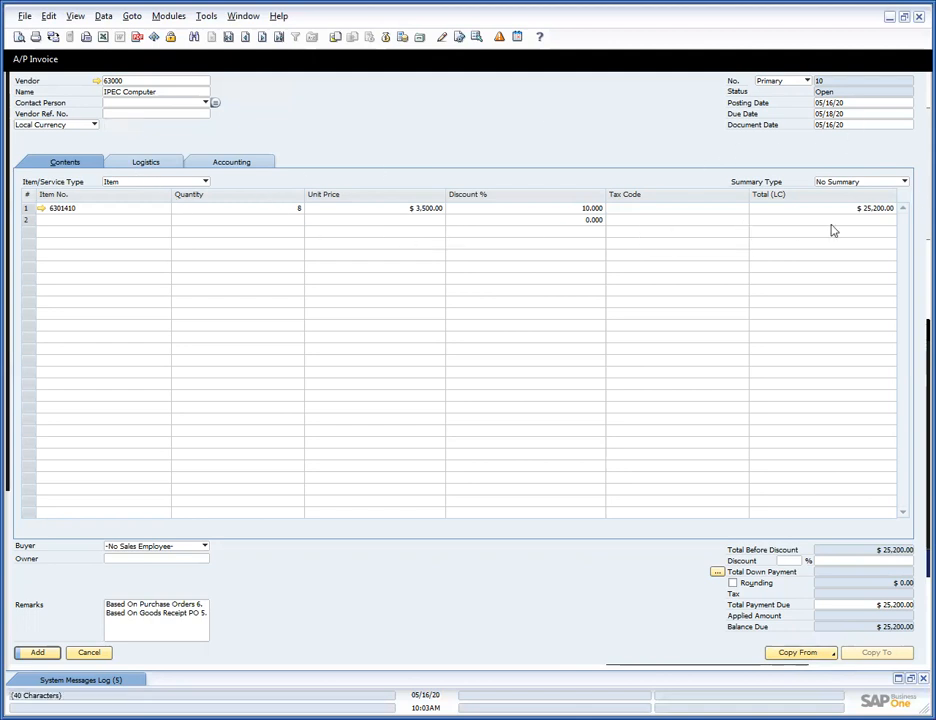
Step: Assign tax code 6401 to item 6301410, add the A/P invoice, and close the invoice form
{"action": "left_click", "coordinate": [30, 658]}
{"action": "left_click", "coordinate": [327, 371]}
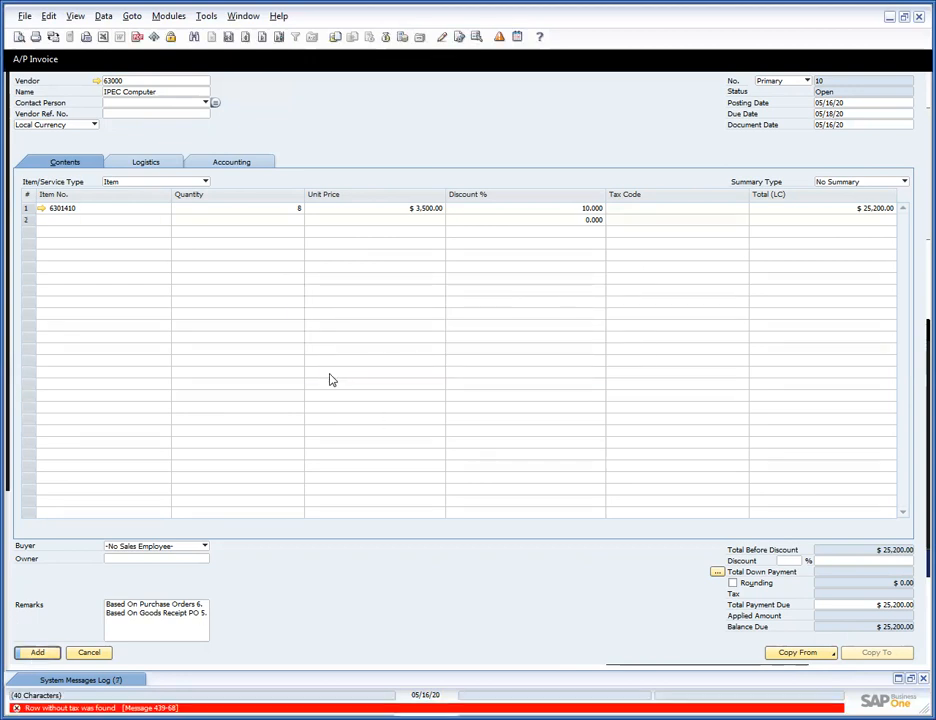
{"action": "left_click", "coordinate": [740, 207]}
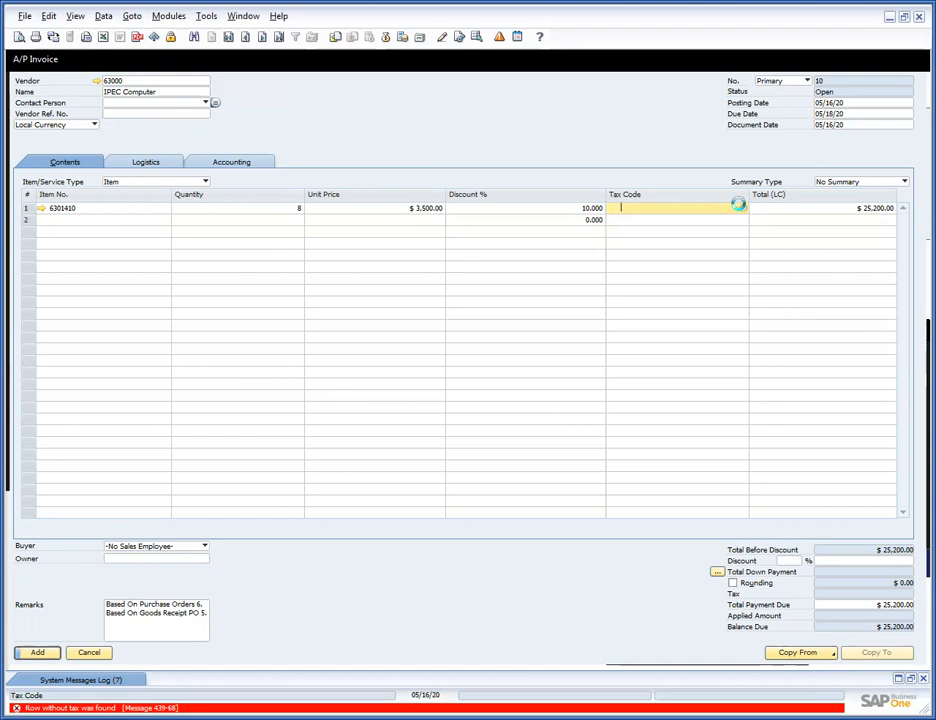
{"action": "key", "text": "Return"}
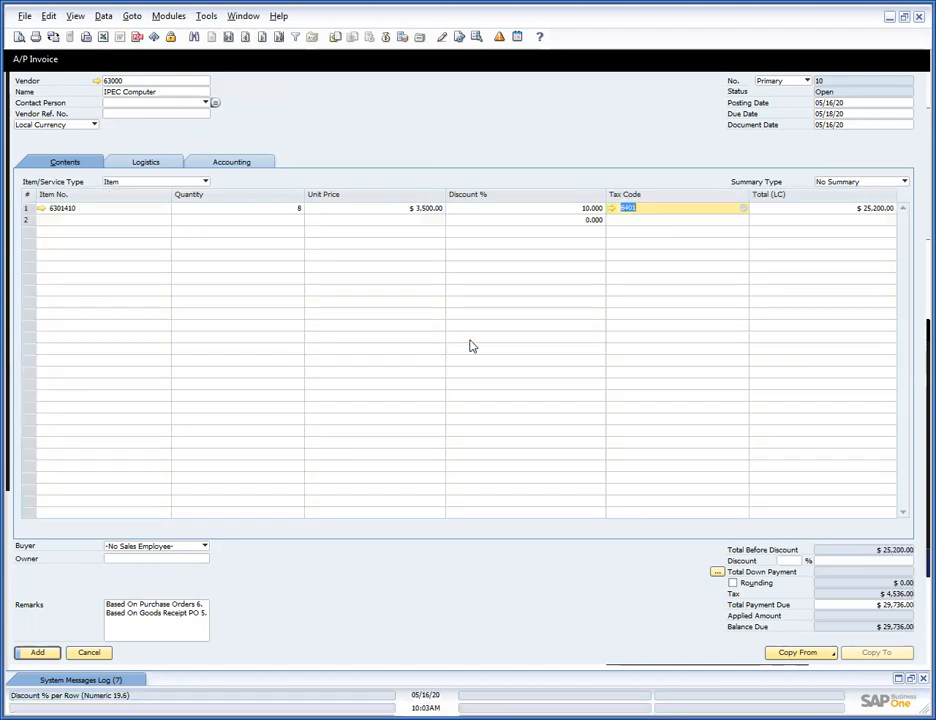
{"action": "left_click", "coordinate": [37, 652]}
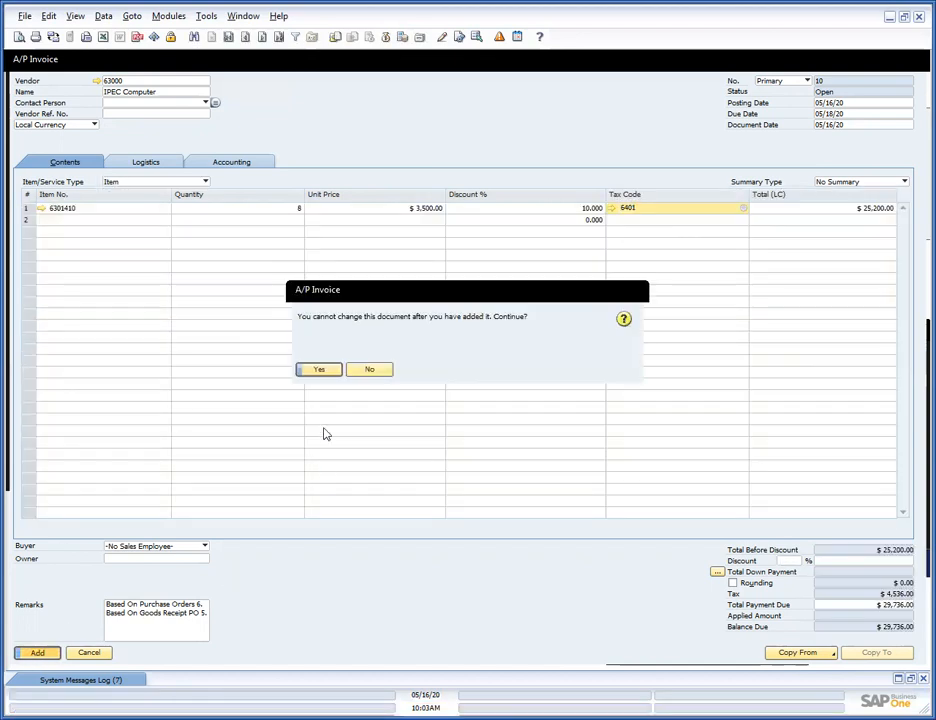
{"action": "left_click", "coordinate": [330, 373]}
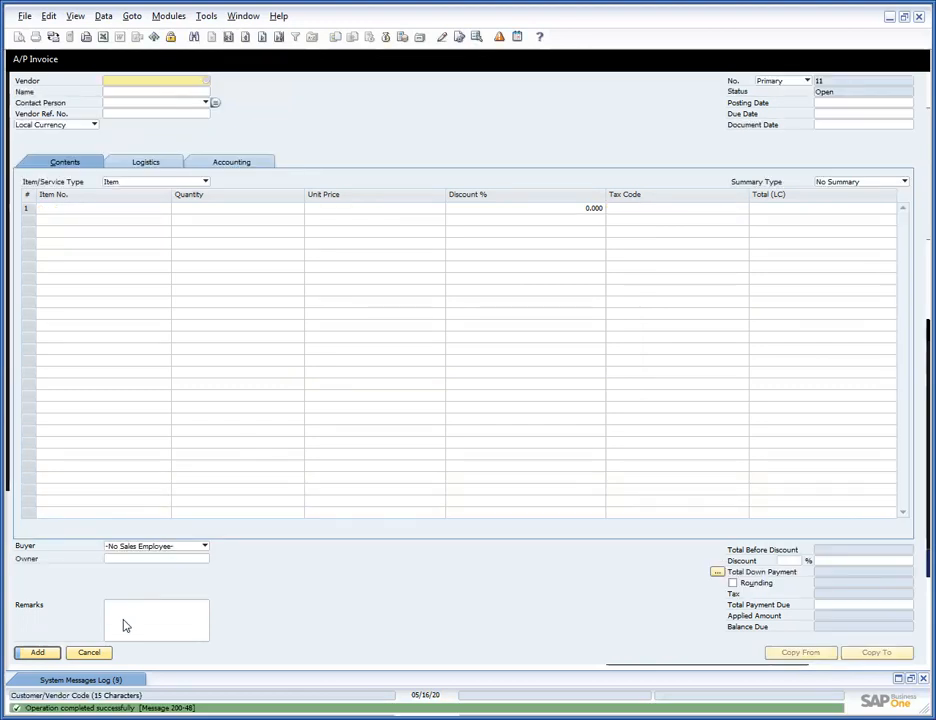
{"action": "left_click", "coordinate": [90, 653]}
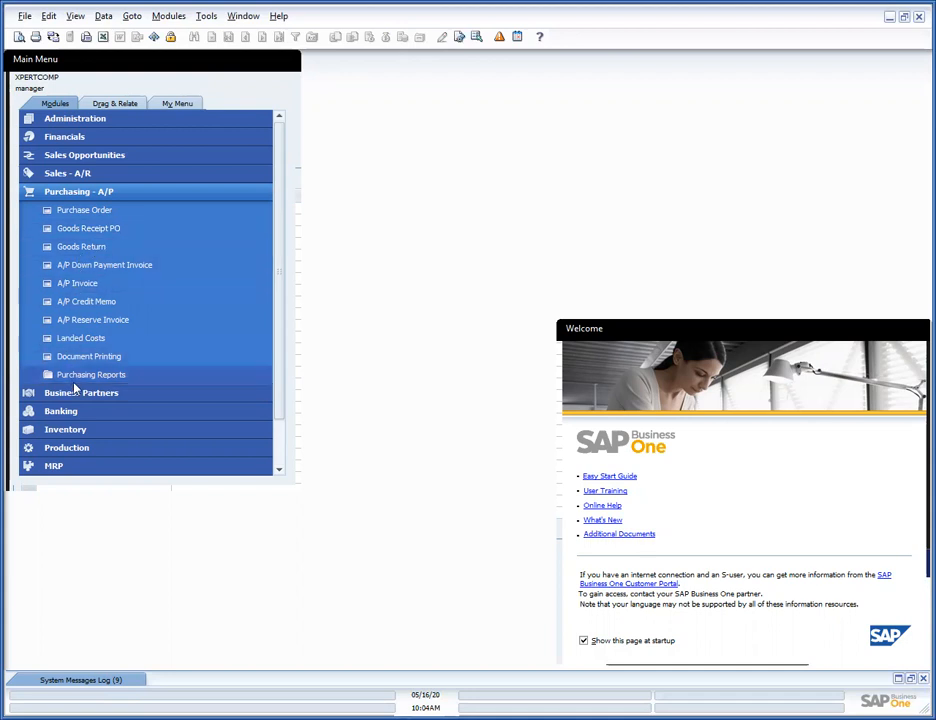
Step: Open a new outgoing payment for vendor IPEC Computer and select document 1 of type PC for payment
{"action": "left_click", "coordinate": [64, 416]}
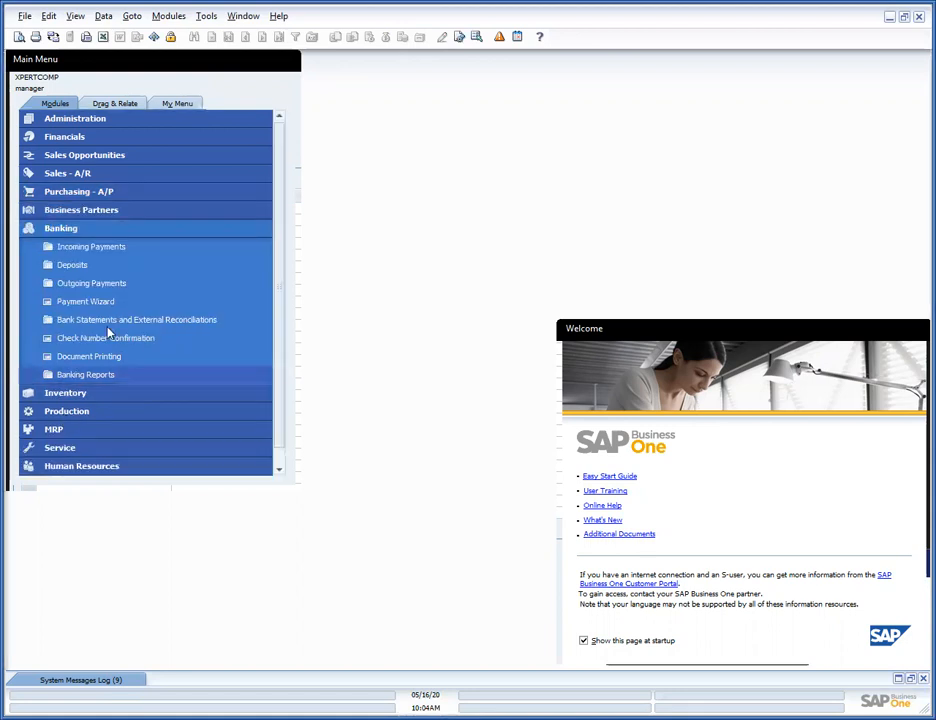
{"action": "left_click", "coordinate": [77, 289]}
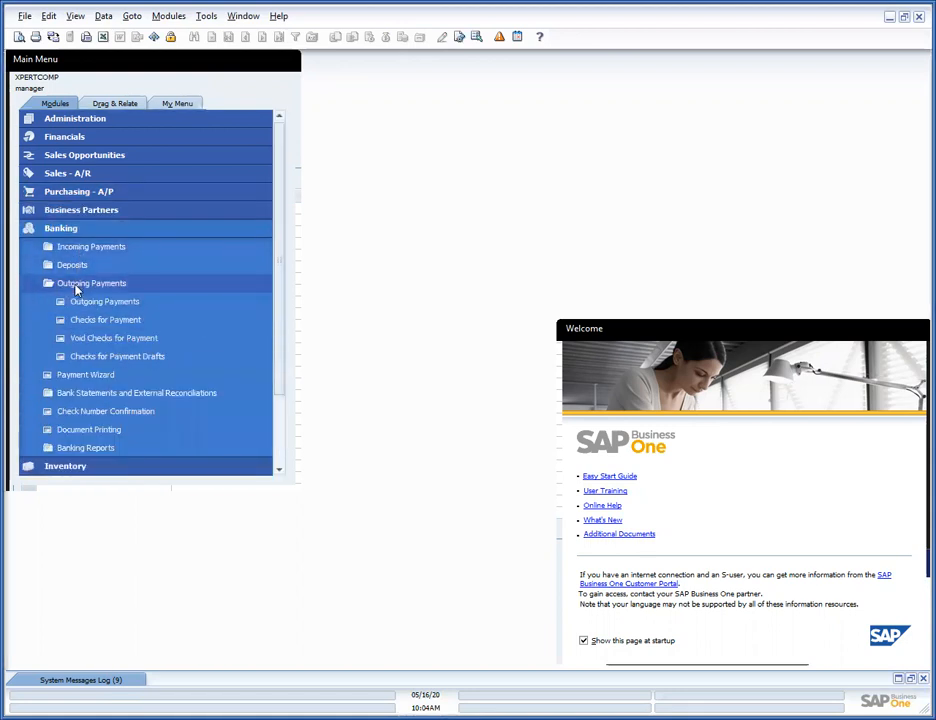
{"action": "left_click", "coordinate": [79, 301]}
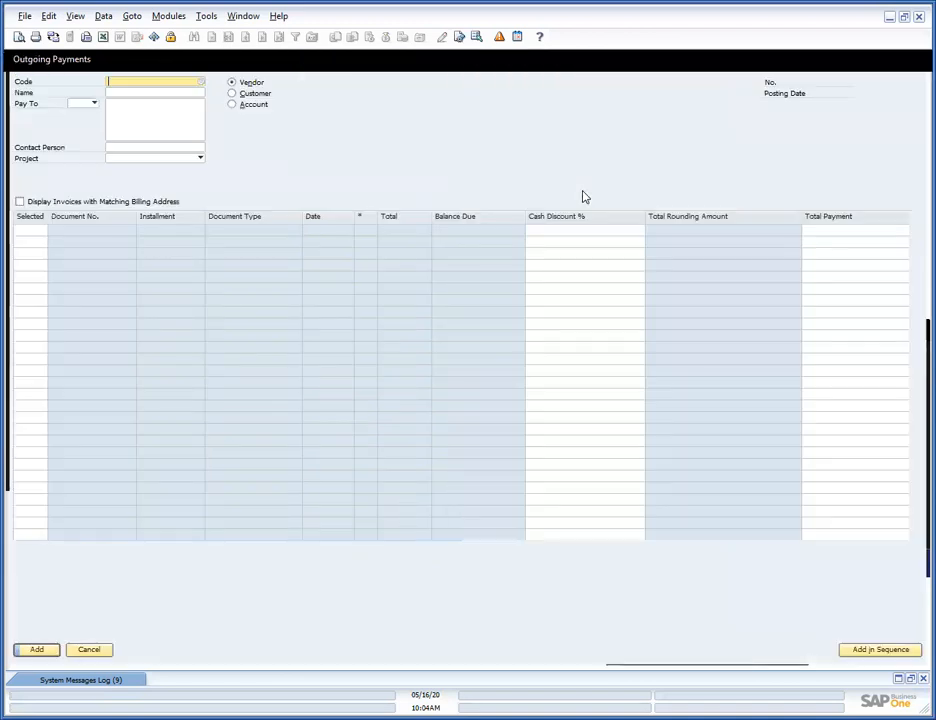
{"action": "left_click", "coordinate": [202, 83]}
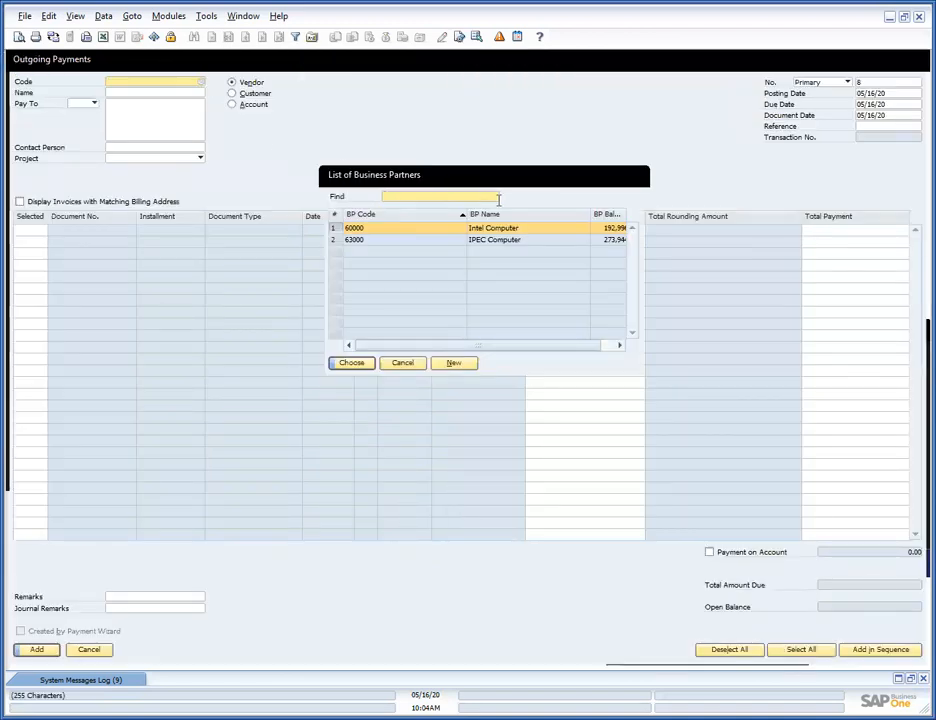
{"action": "left_click", "coordinate": [499, 242]}
{"action": "double_click", "coordinate": [499, 246]}
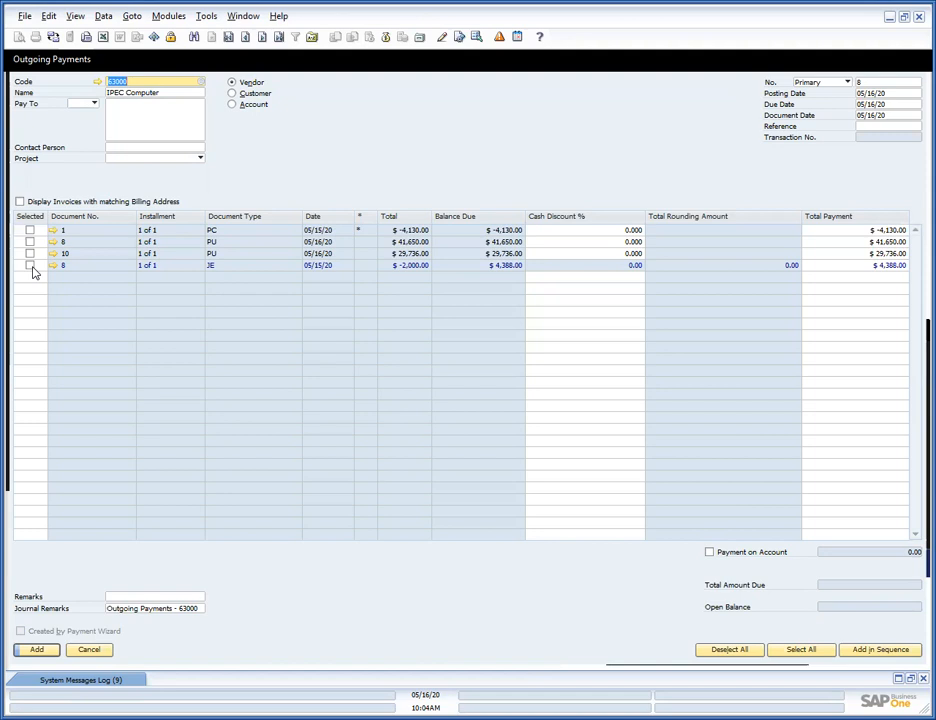
{"action": "left_click", "coordinate": [31, 231]}
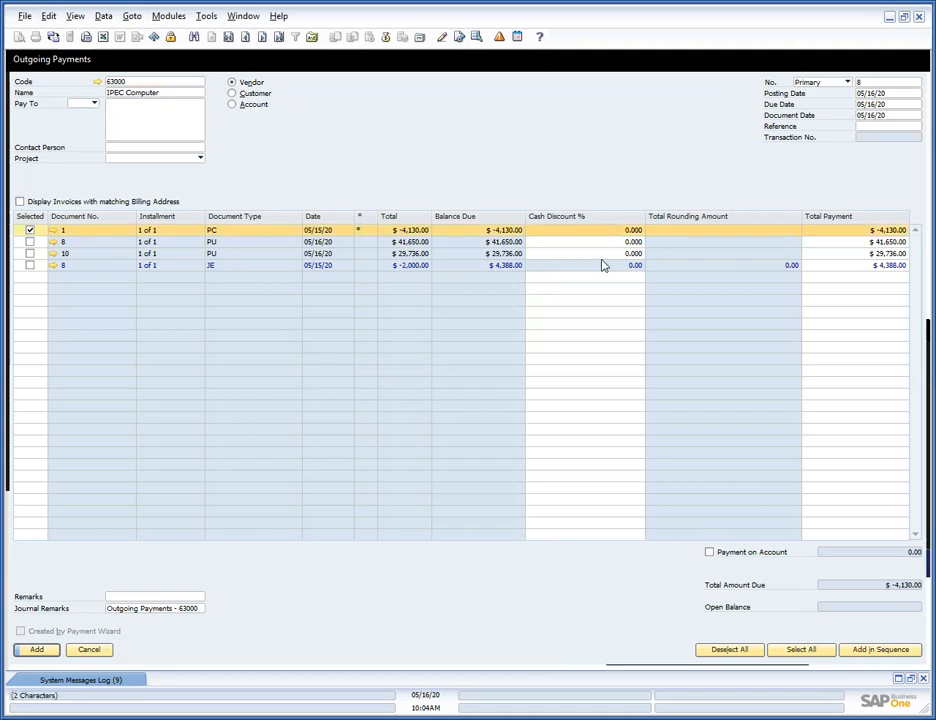
Step: Try total payments of 2000 and 4130 for document 1, and check its source A/P credit memo
{"action": "left_click", "coordinate": [846, 230]}
{"action": "type", "text": "2000"}
{"action": "key", "text": "Tab"}
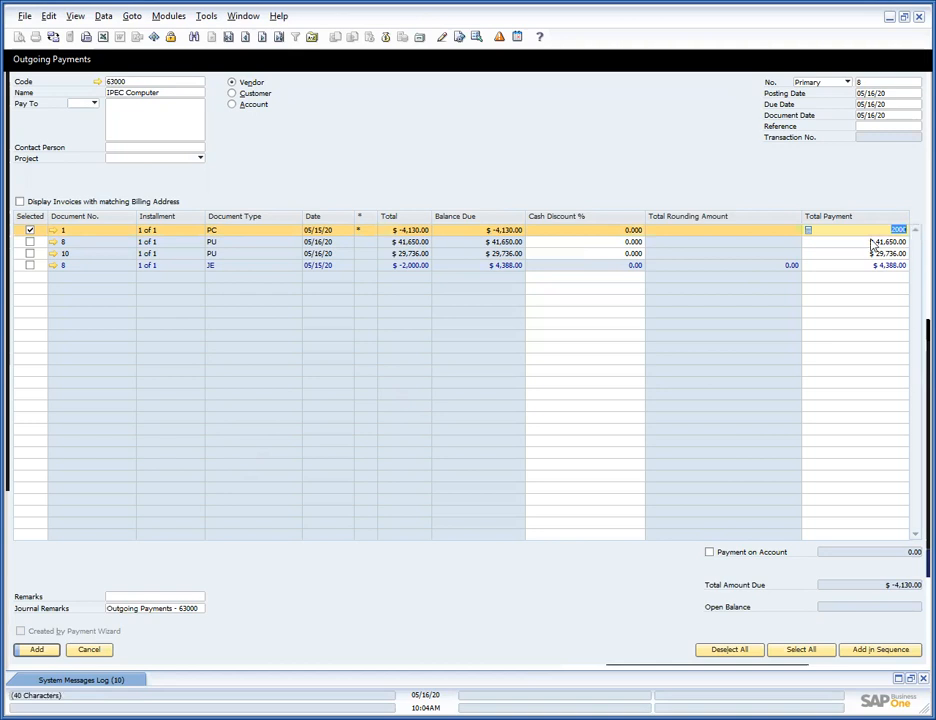
{"action": "left_click", "coordinate": [817, 277]}
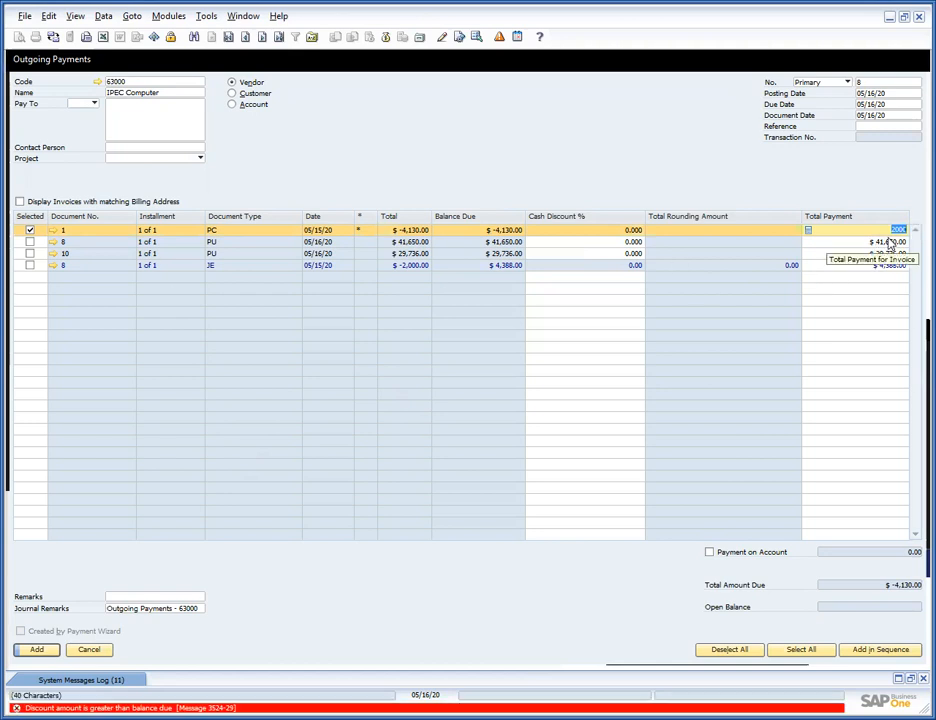
{"action": "type", "text": "4130"}
{"action": "key", "text": "Tab"}
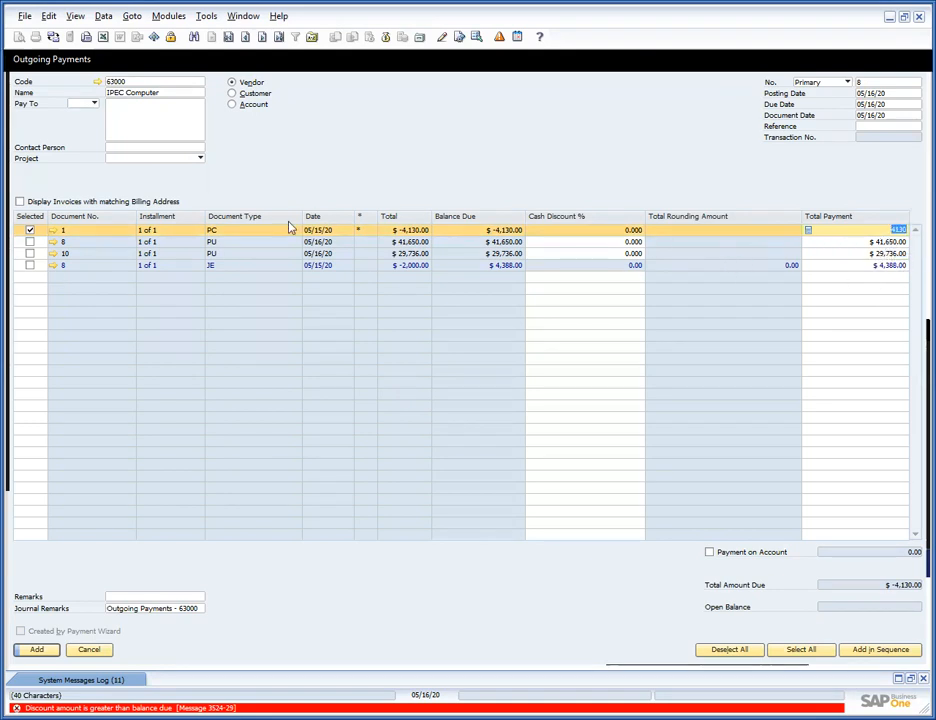
{"action": "left_click", "coordinate": [883, 230]}
{"action": "key", "text": "Tab"}
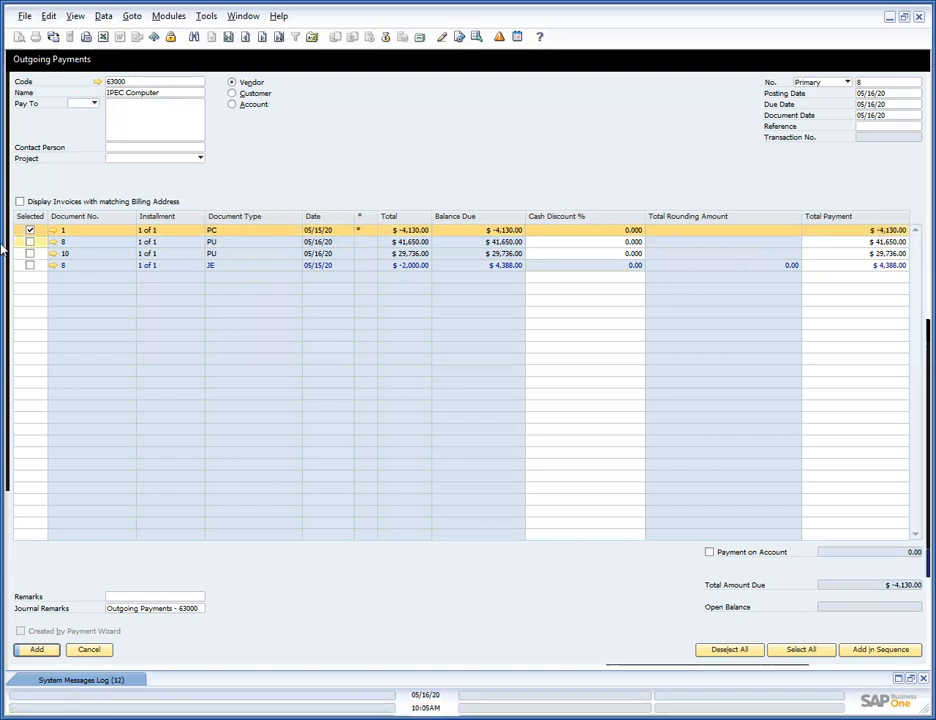
{"action": "left_click", "coordinate": [55, 230]}
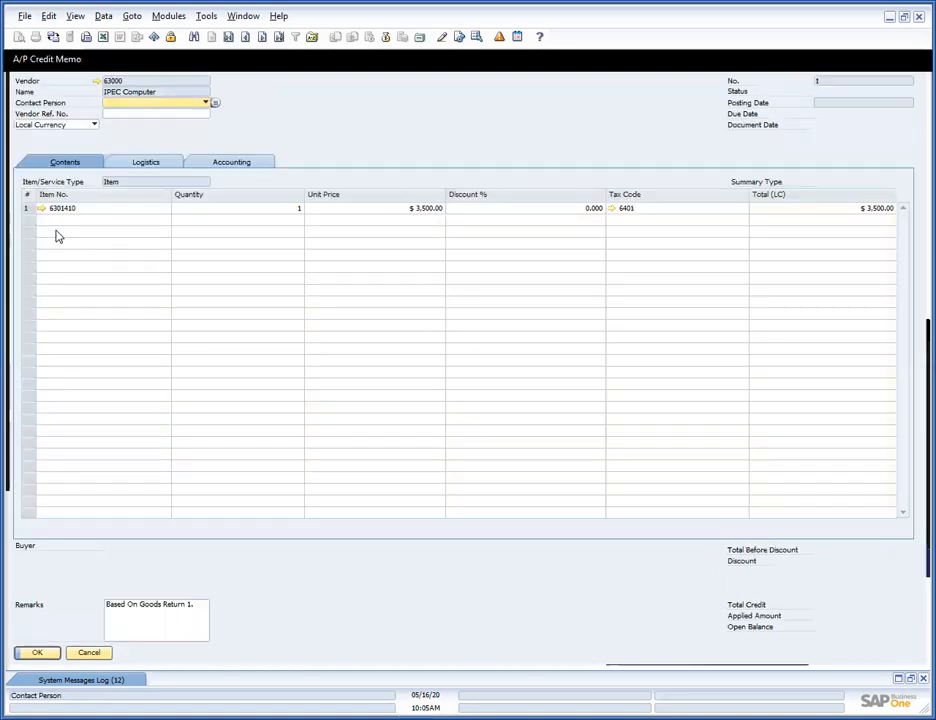
{"action": "left_click", "coordinate": [90, 653]}
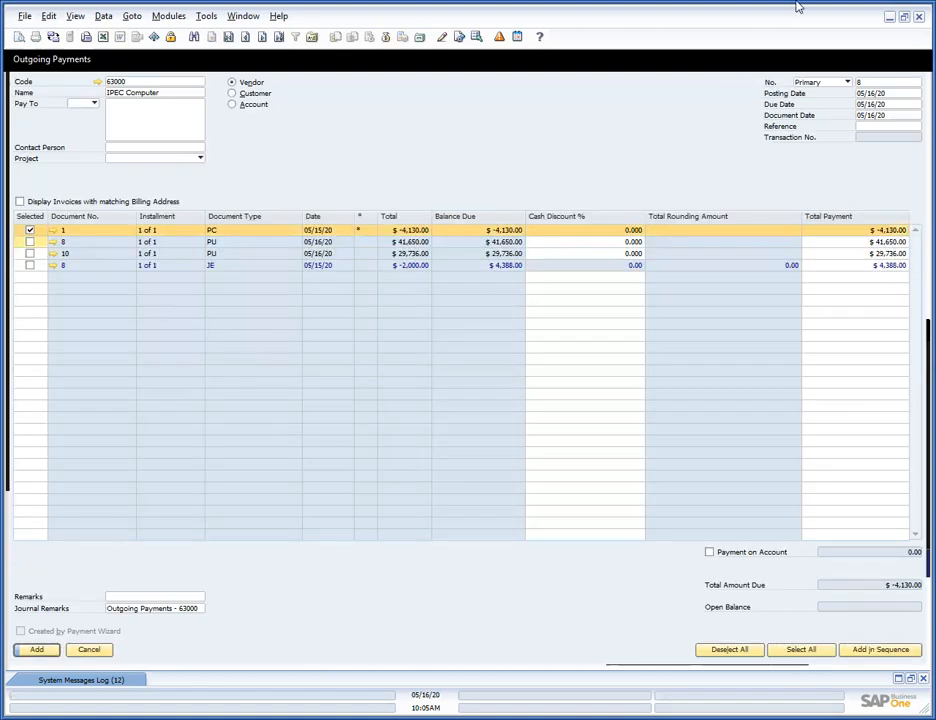
Step: Set the payment means to cash from the Cash on Hand G/L account with a total of 4130
{"action": "left_click", "coordinate": [384, 39]}
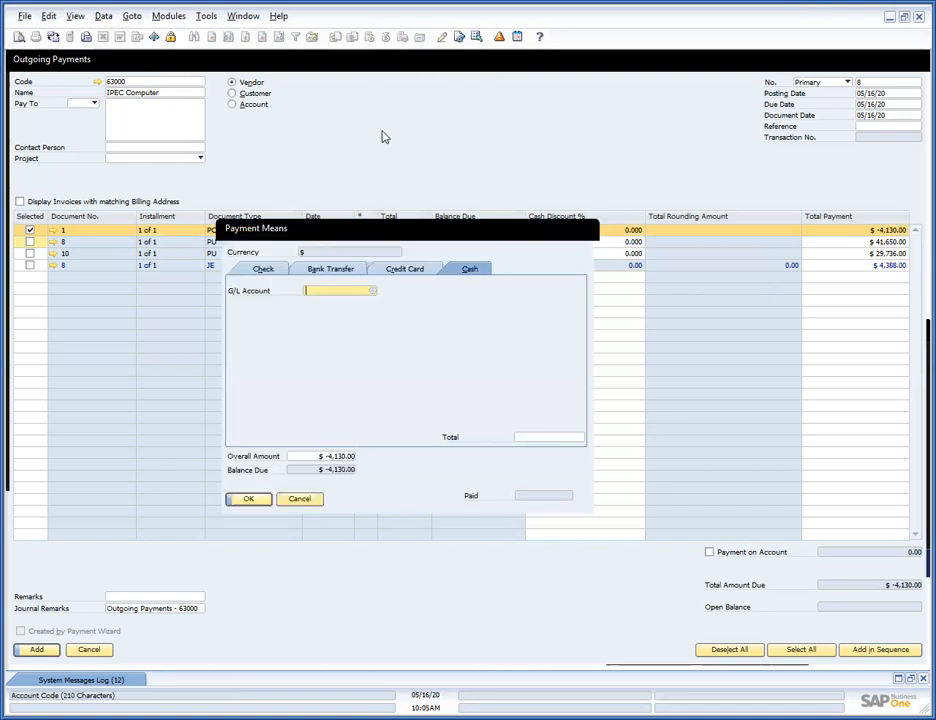
{"action": "left_click", "coordinate": [372, 291]}
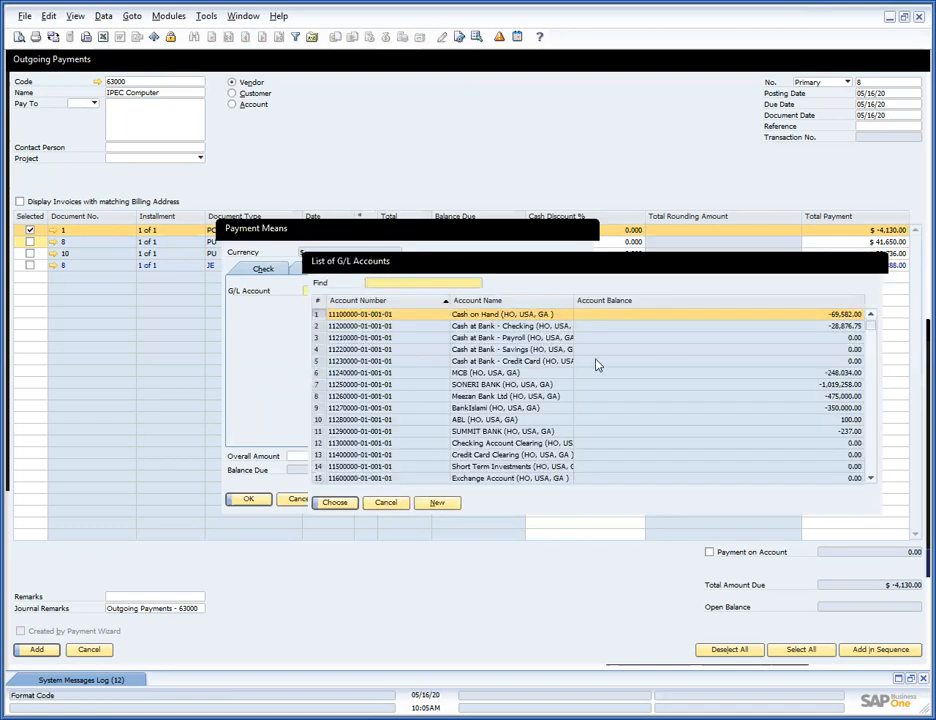
{"action": "double_click", "coordinate": [507, 316]}
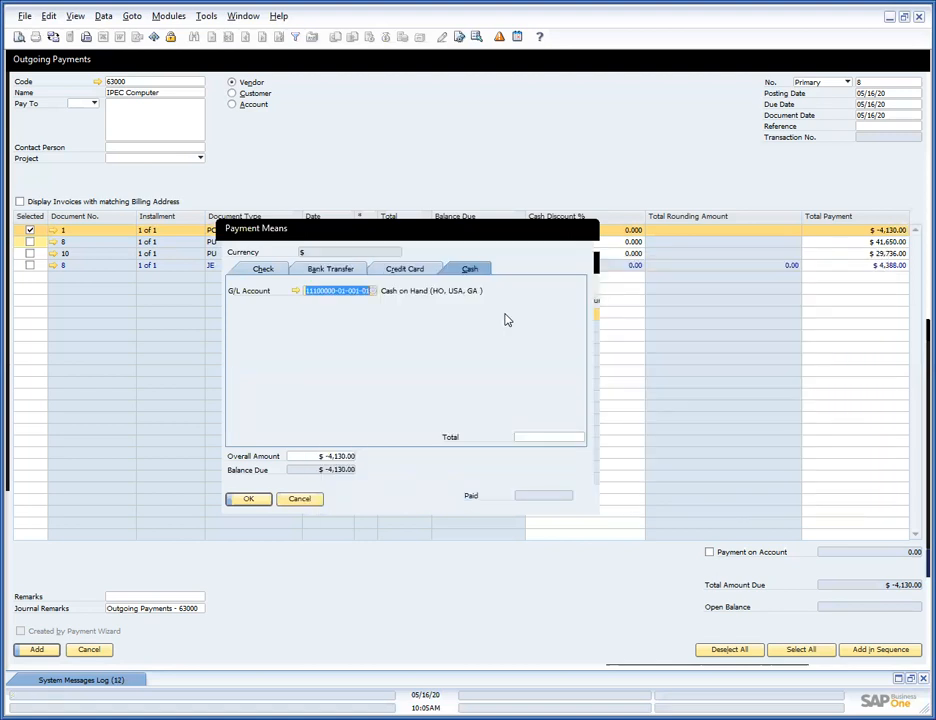
{"action": "left_click", "coordinate": [576, 438]}
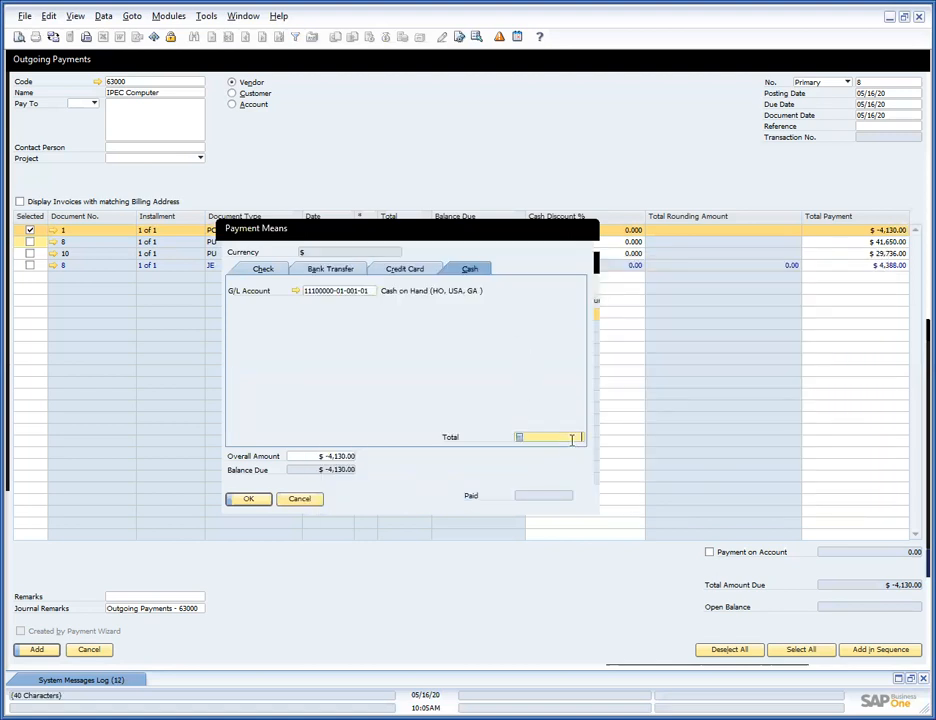
{"action": "type", "text": "4133"}
{"action": "key", "text": "BackSpace"}
{"action": "type", "text": "0"}
{"action": "key", "text": "Tab"}
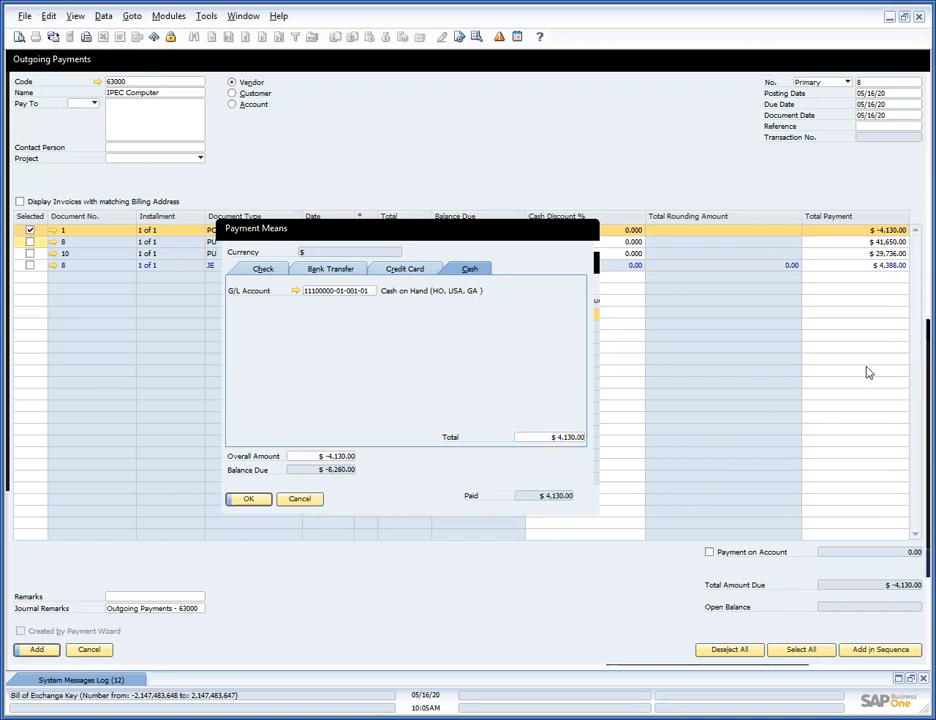
{"action": "left_click", "coordinate": [306, 457]}
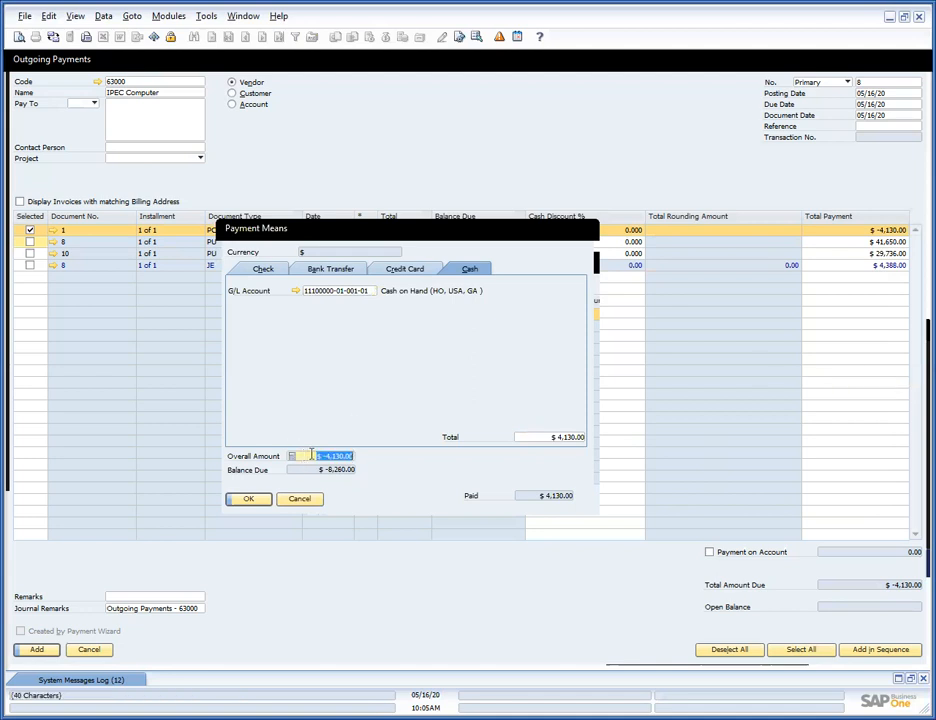
{"action": "left_click", "coordinate": [249, 502]}
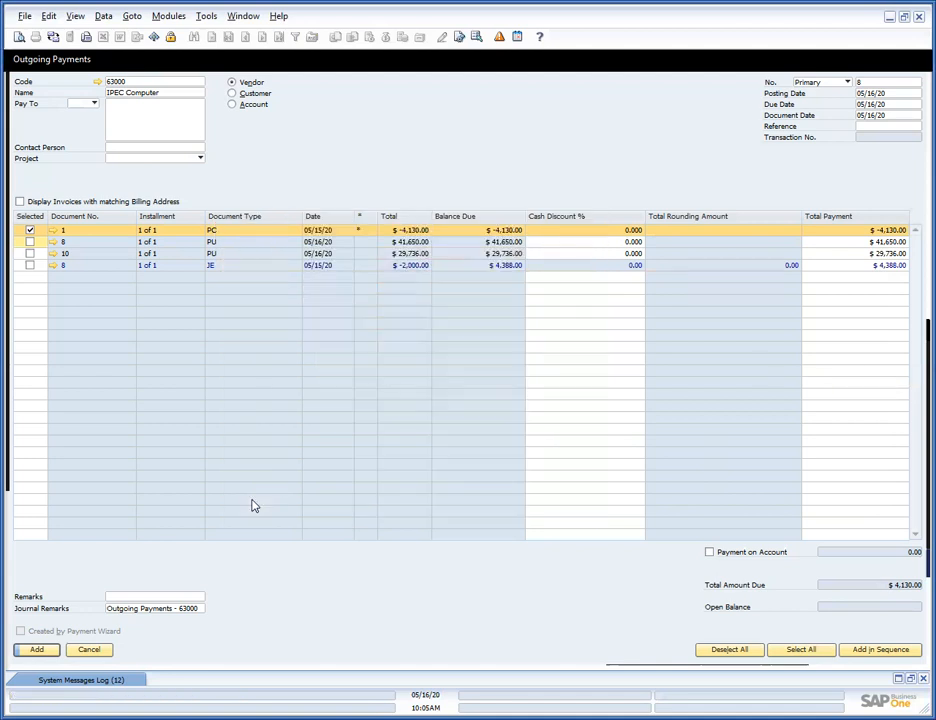
Step: Add the outgoing payment for IPEC Computer and accept the confirmations
{"action": "left_click", "coordinate": [31, 652]}
{"action": "left_click", "coordinate": [325, 374]}
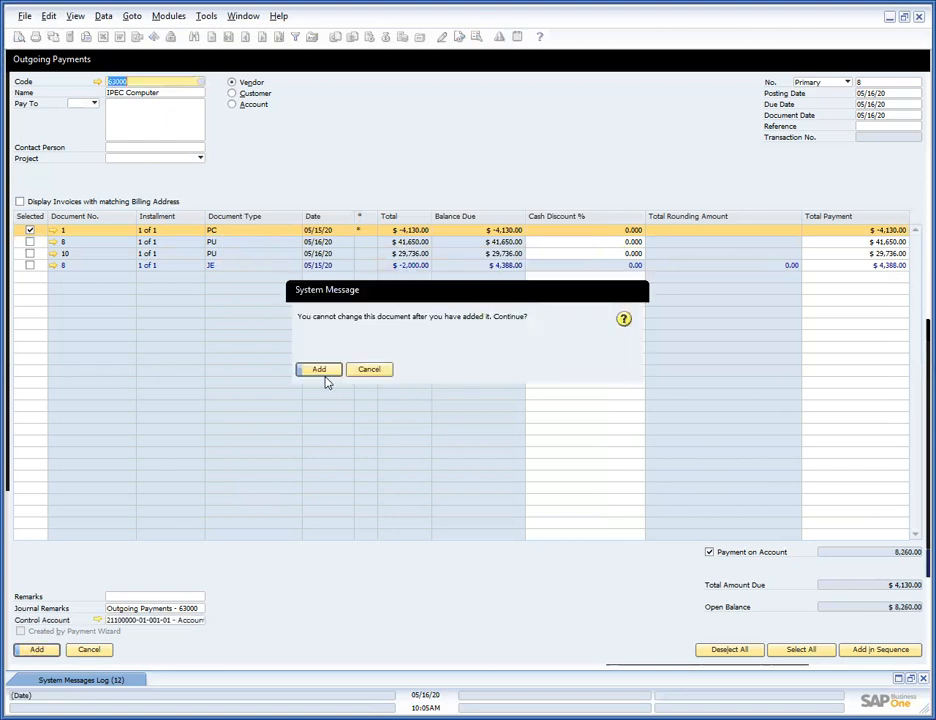
{"action": "left_click", "coordinate": [325, 372]}
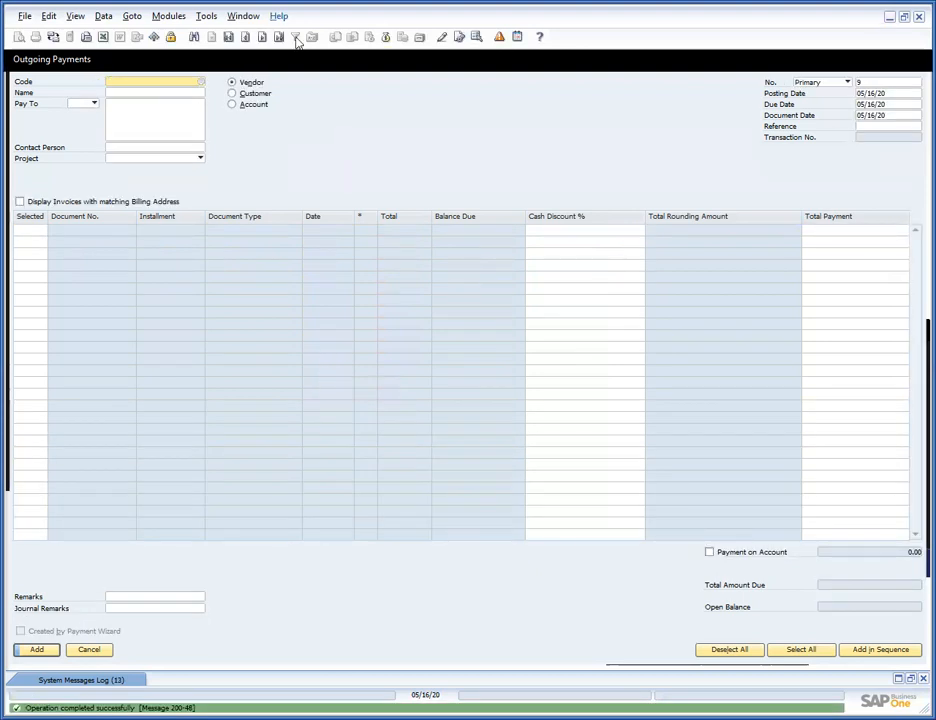
Step: Review IPEC Computer's remaining open documents in a new outgoing payment, and close it without adding
{"action": "left_click", "coordinate": [202, 83]}
{"action": "double_click", "coordinate": [496, 241]}
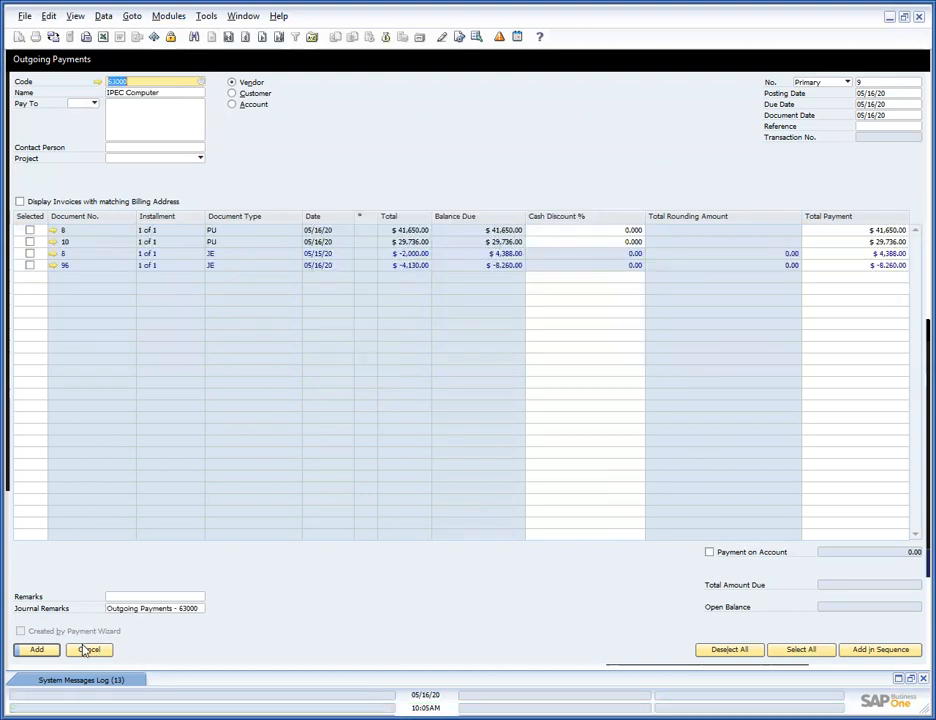
{"action": "left_click", "coordinate": [86, 650]}
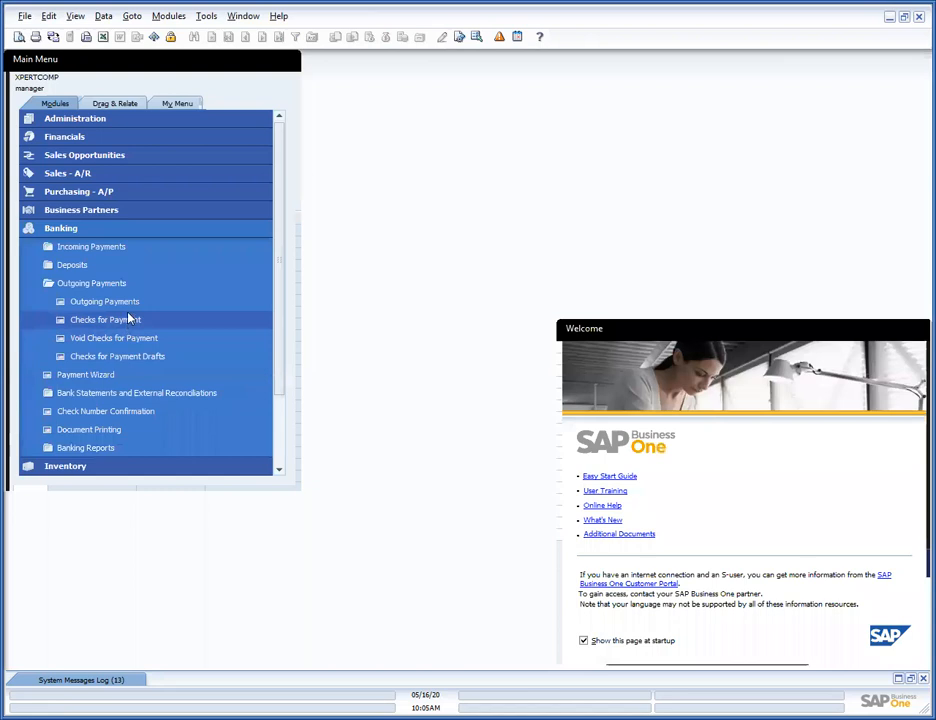
{"action": "left_click", "coordinate": [100, 196]}
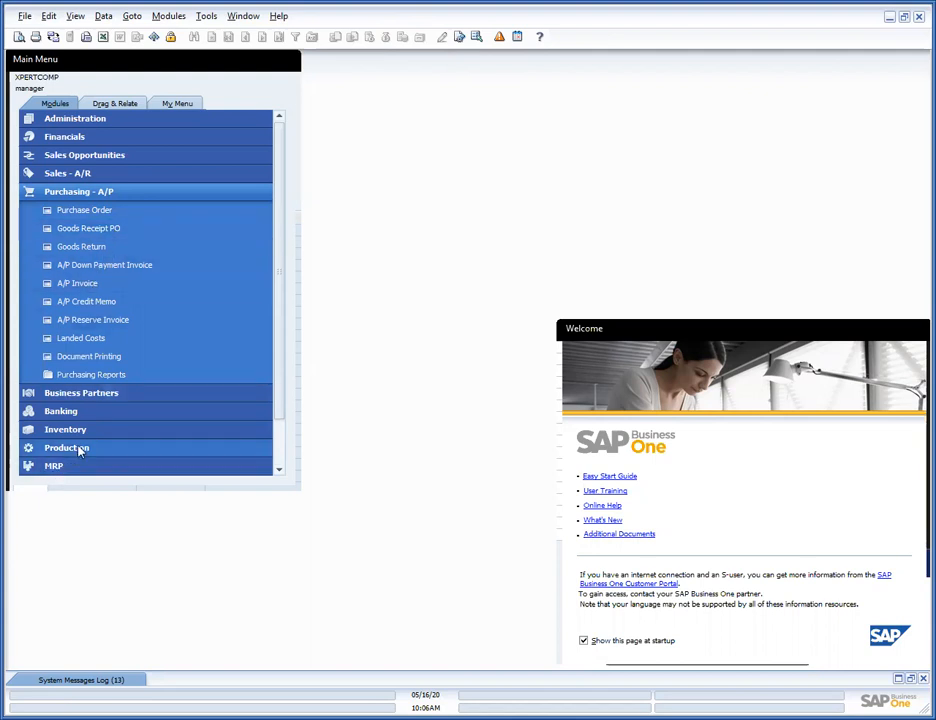
{"action": "left_click", "coordinate": [79, 413]}
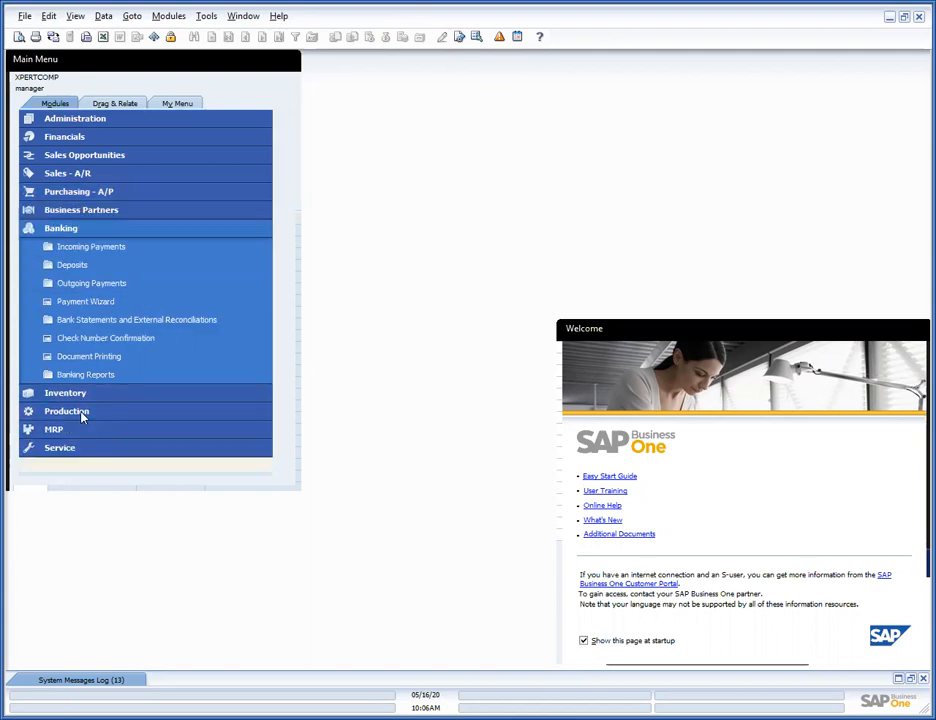
{"action": "left_click", "coordinate": [93, 283]}
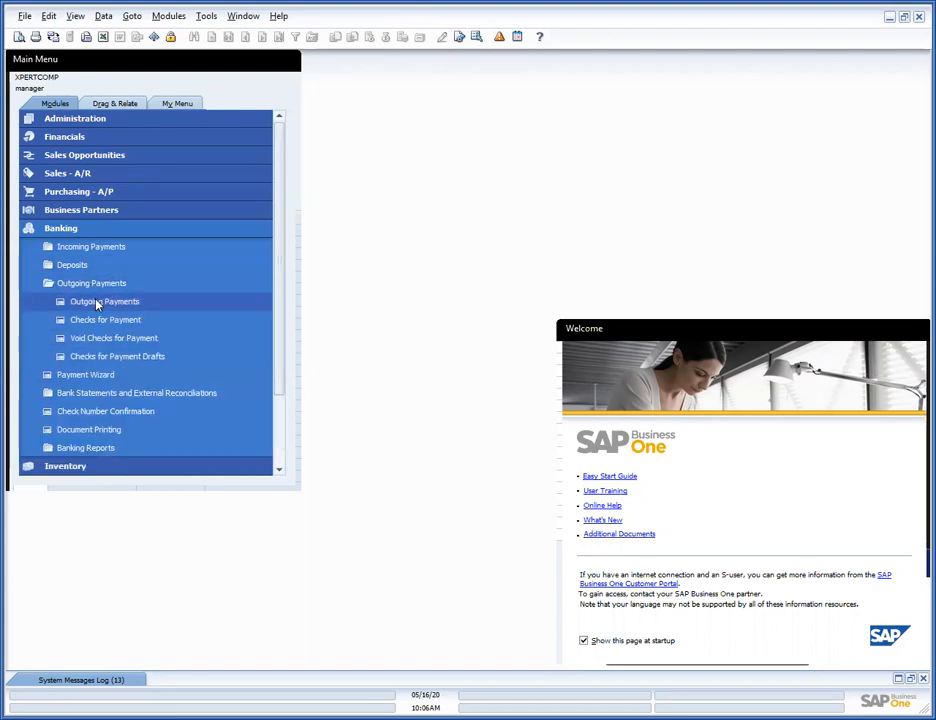